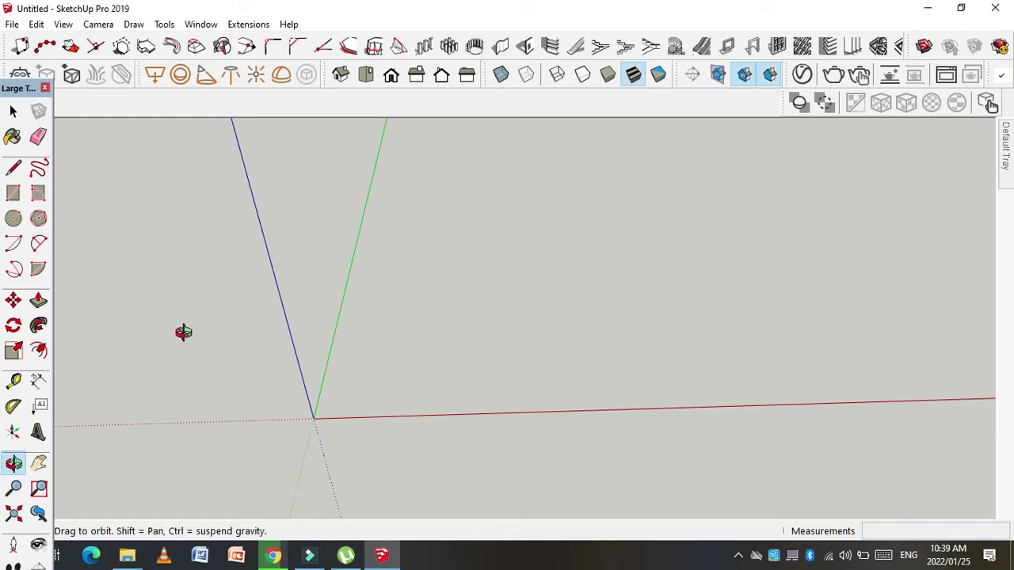
Draw a flat rectangular face on the ground with one corner on the red axis.
{"action": "mouse_move", "coordinate": [175, 331]}
{"action": "left_mouse_down"}
{"action": "mouse_move", "coordinate": [354, 344]}
{"action": "mouse_move", "coordinate": [376, 263]}
{"action": "left_mouse_up"}
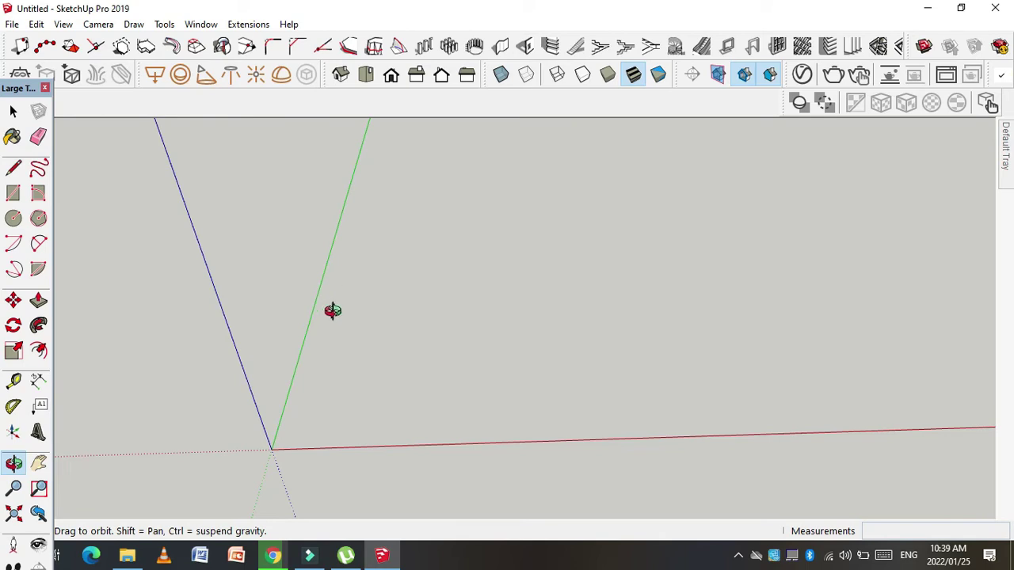
{"action": "left_click", "coordinate": [12, 112]}
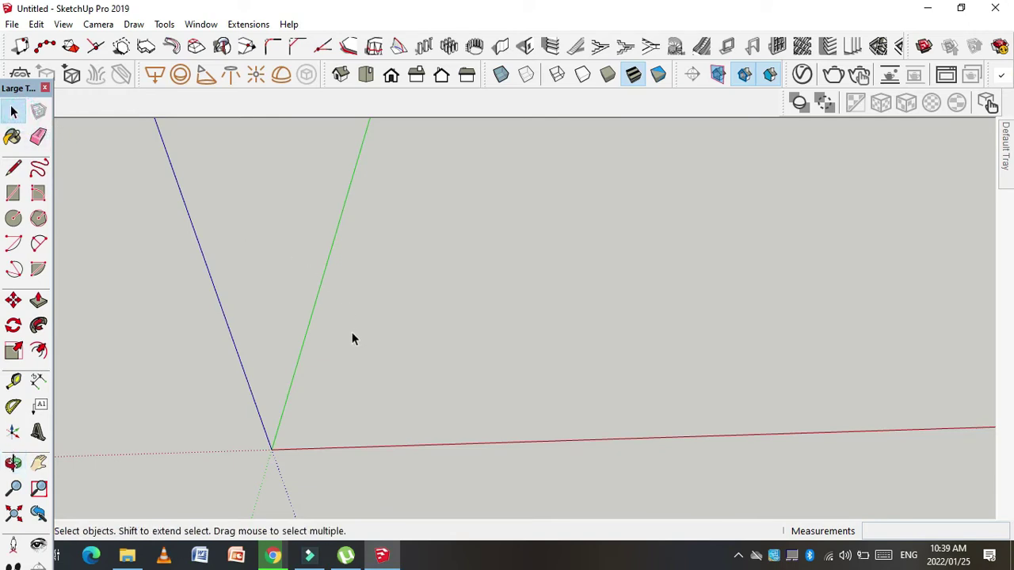
{"action": "middle_click_drag", "start_coordinate": [339, 369], "coordinate": [417, 399]}
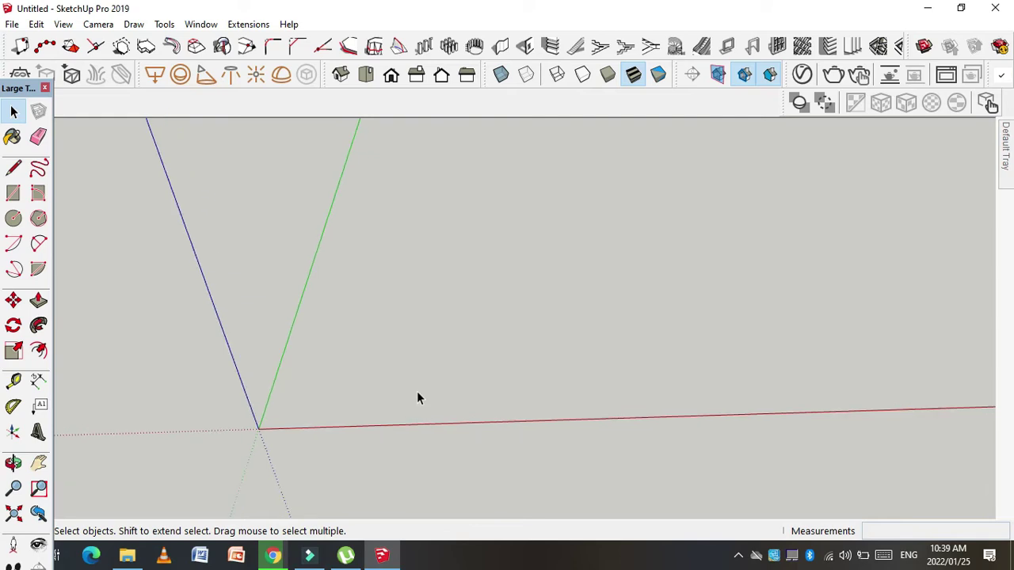
{"action": "key", "text": "r"}
{"action": "left_click", "coordinate": [365, 425]}
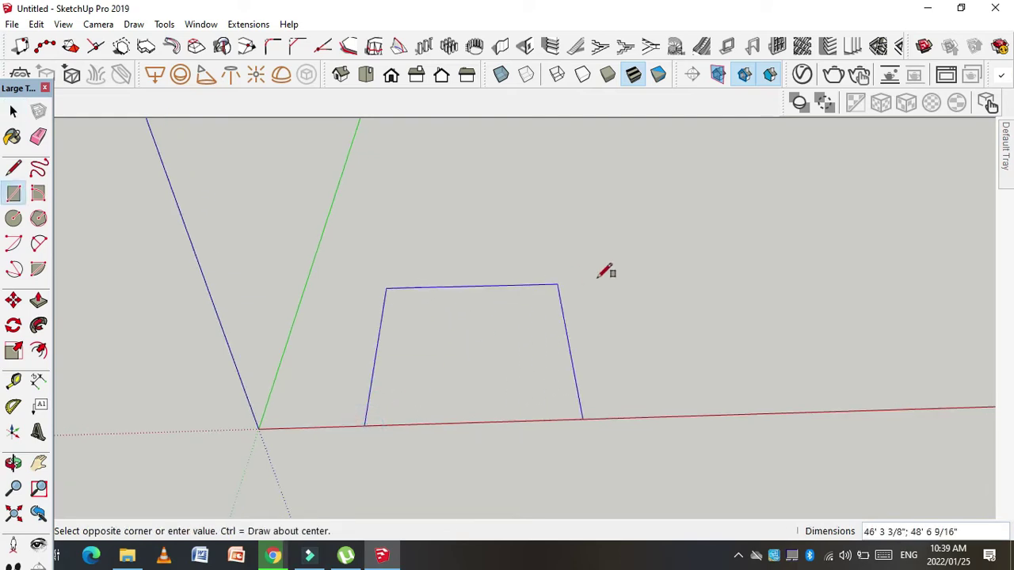
{"action": "left_click", "coordinate": [630, 269]}
{"action": "scroll", "coordinate": [230, 341], "scroll_direction": "down", "scroll_amount": 2}
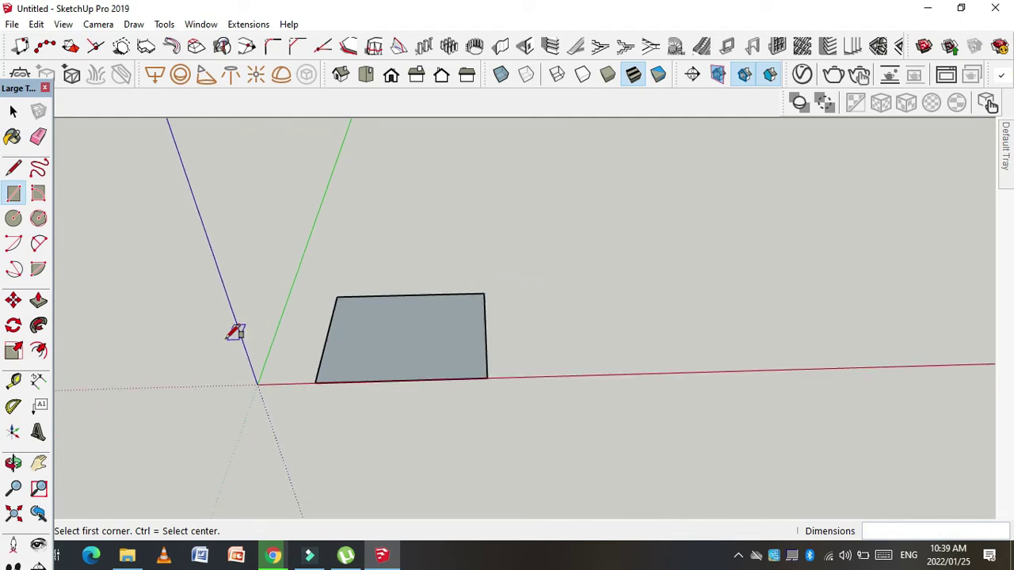
{"action": "middle_click_drag", "start_coordinate": [236, 336], "coordinate": [466, 305]}
Place a copy of the rectangle further along the red axis, then clear the selection.
{"action": "left_click", "coordinate": [13, 111]}
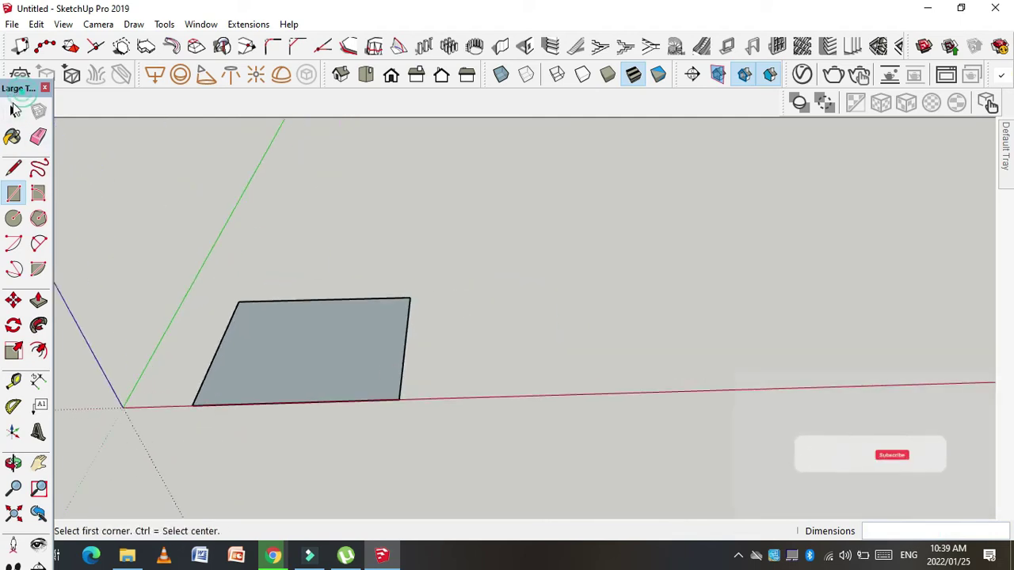
{"action": "left_click", "coordinate": [320, 349]}
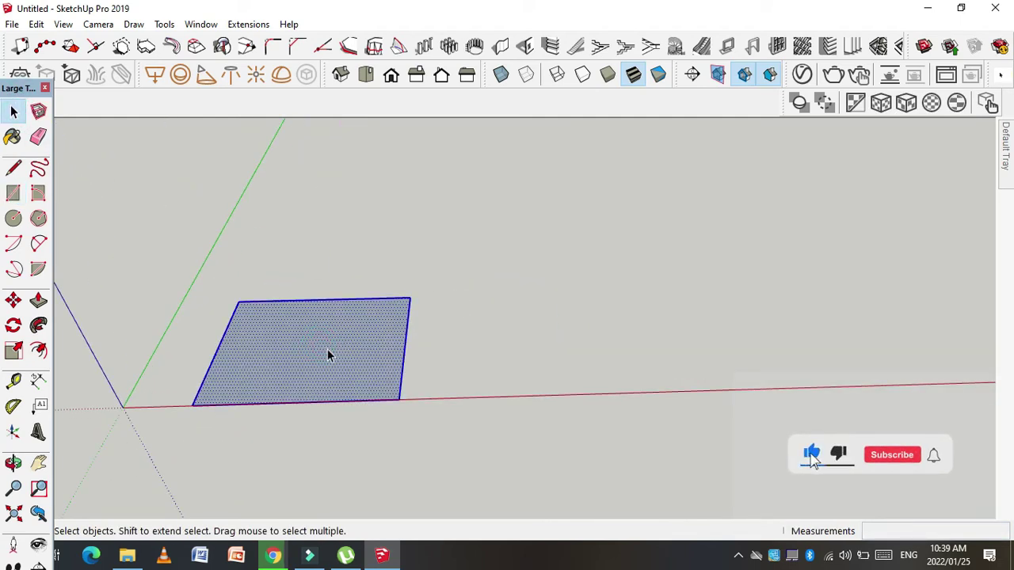
{"action": "left_click", "coordinate": [13, 300]}
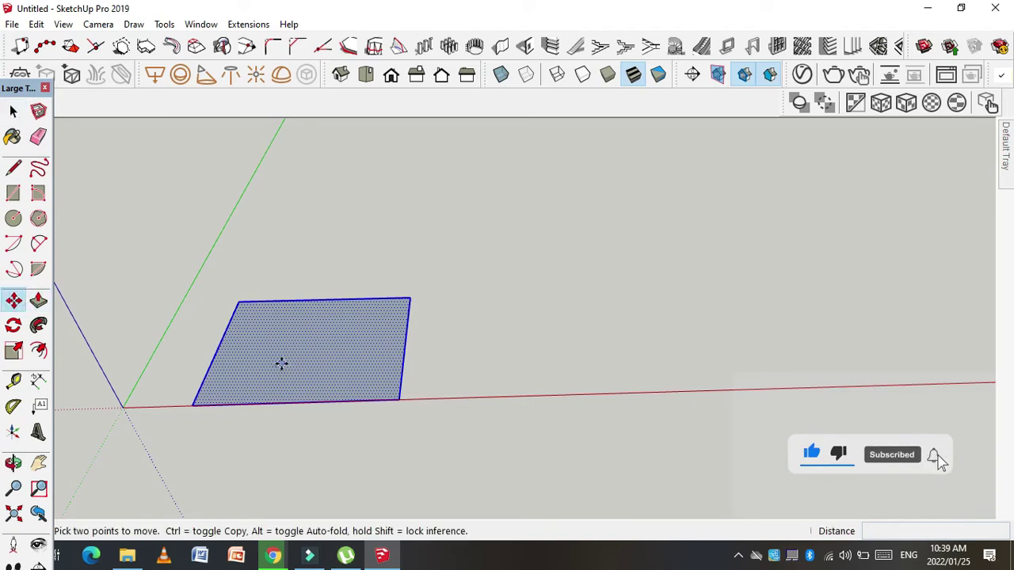
{"action": "left_click", "coordinate": [280, 364]}
{"action": "key", "text": "ctrl"}
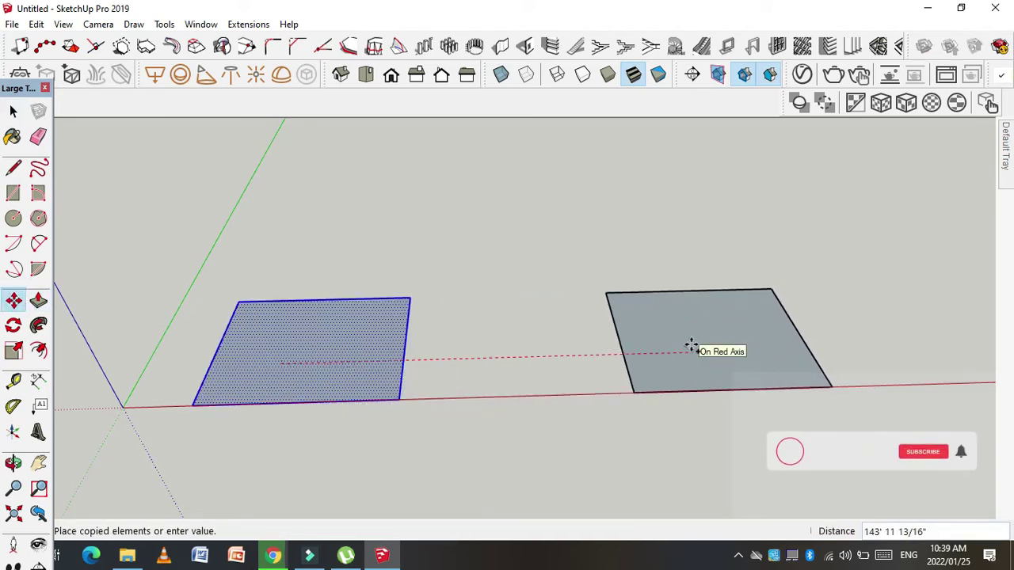
{"action": "left_click", "coordinate": [691, 345]}
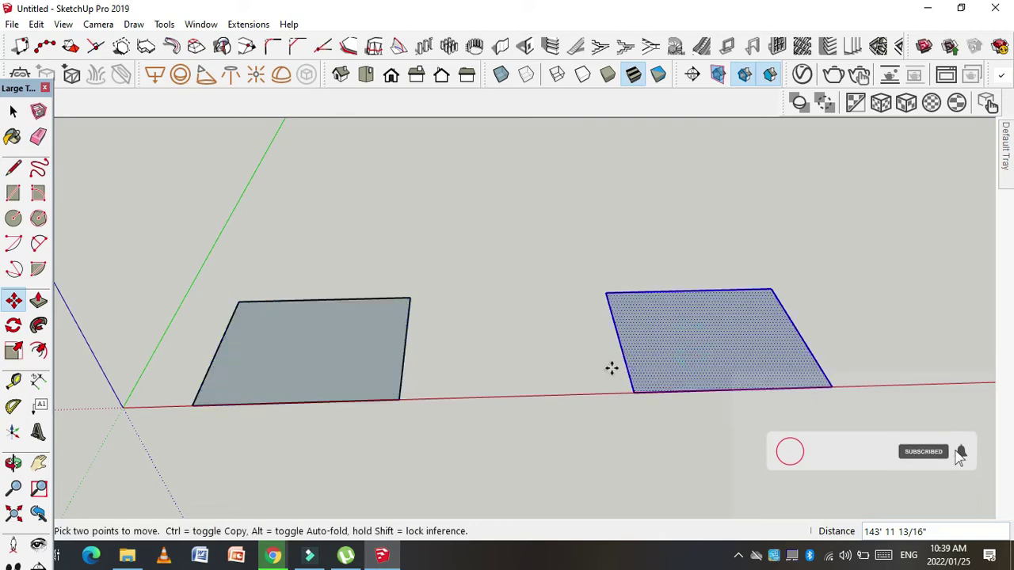
{"action": "mouse_move", "coordinate": [605, 370]}
{"action": "middle_mouse_down"}
{"action": "mouse_move", "coordinate": [597, 355]}
{"action": "mouse_move", "coordinate": [570, 398]}
{"action": "middle_mouse_up"}
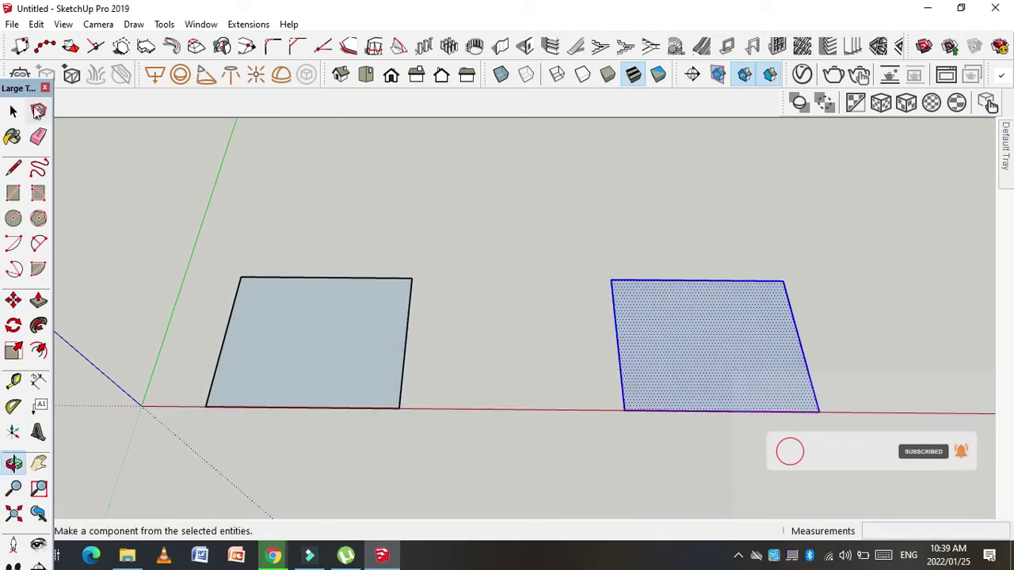
{"action": "left_click", "coordinate": [13, 111]}
{"action": "left_click", "coordinate": [311, 313]}
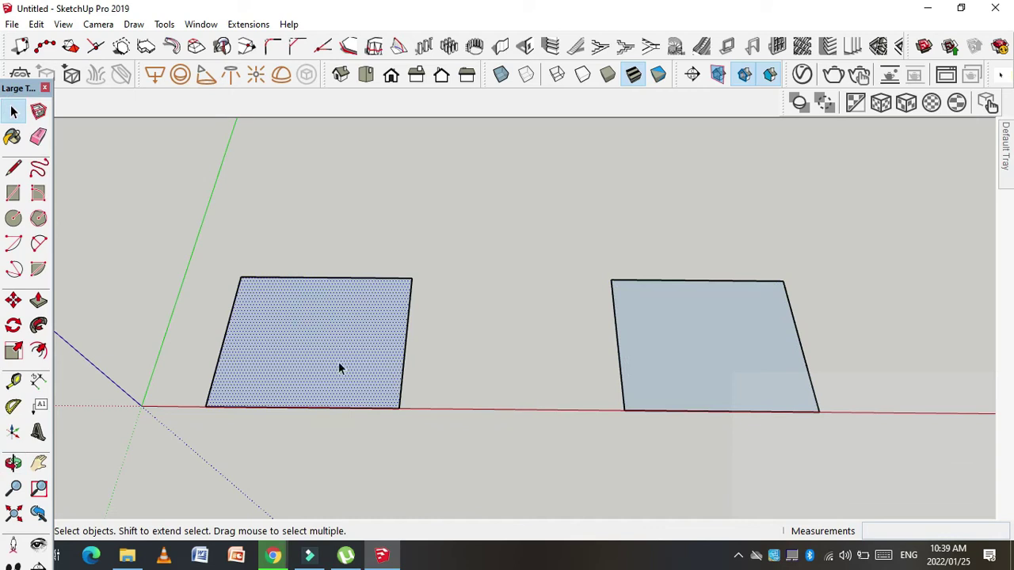
{"action": "left_click", "coordinate": [470, 320]}
{"action": "scroll", "coordinate": [281, 376], "scroll_direction": "up", "scroll_amount": 1}
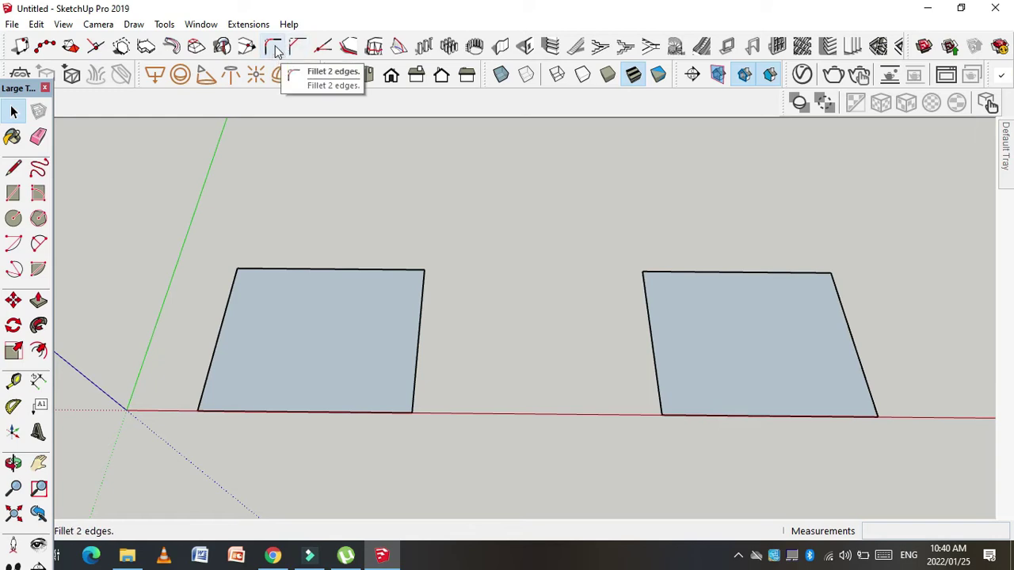
Open the 1001bit Freeware v1.0 page from the Google results for '1001 bit tool'.
{"action": "left_click", "coordinate": [273, 556]}
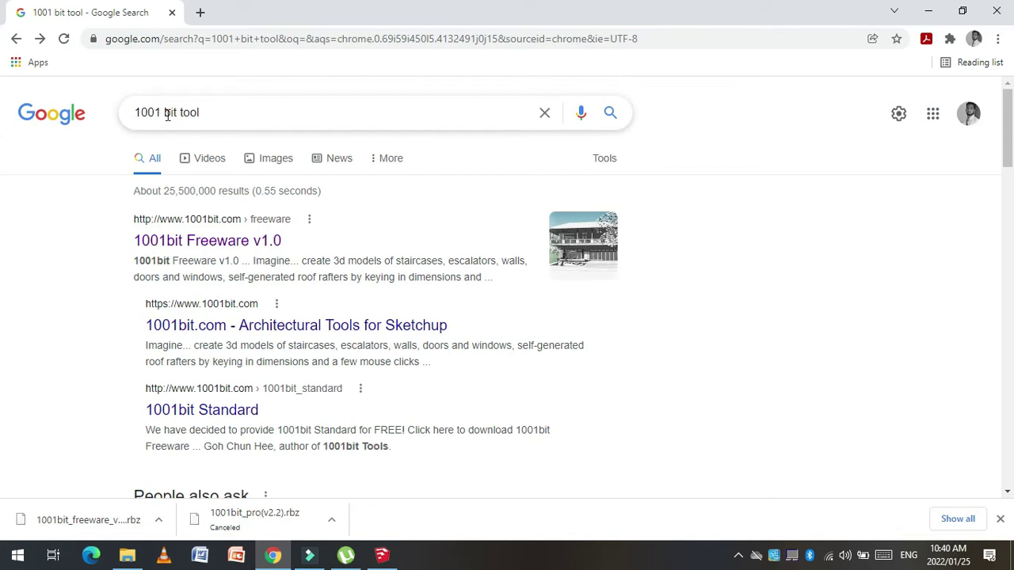
{"action": "left_click", "coordinate": [215, 113]}
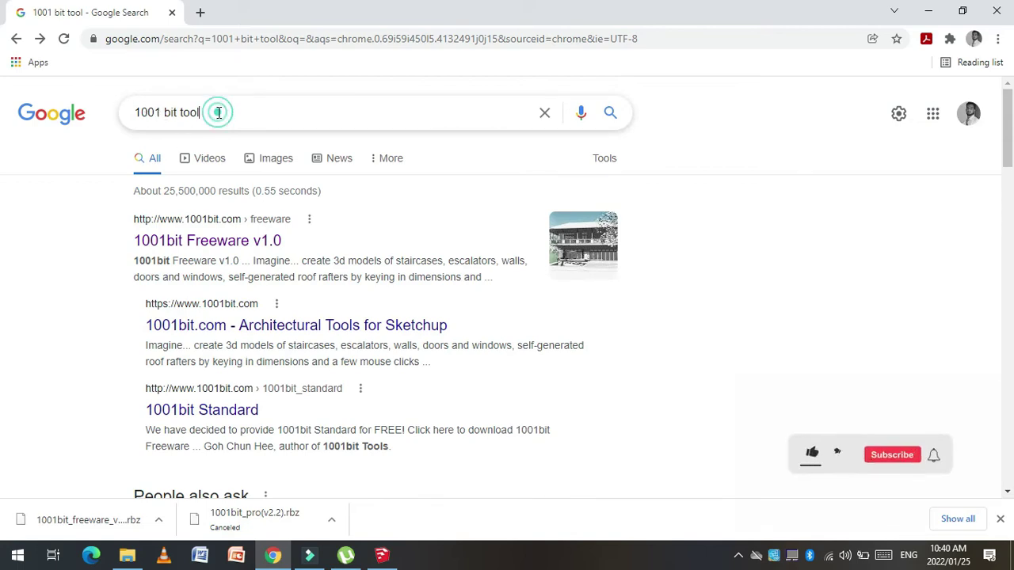
{"action": "left_click", "coordinate": [69, 181]}
{"action": "left_click", "coordinate": [194, 241]}
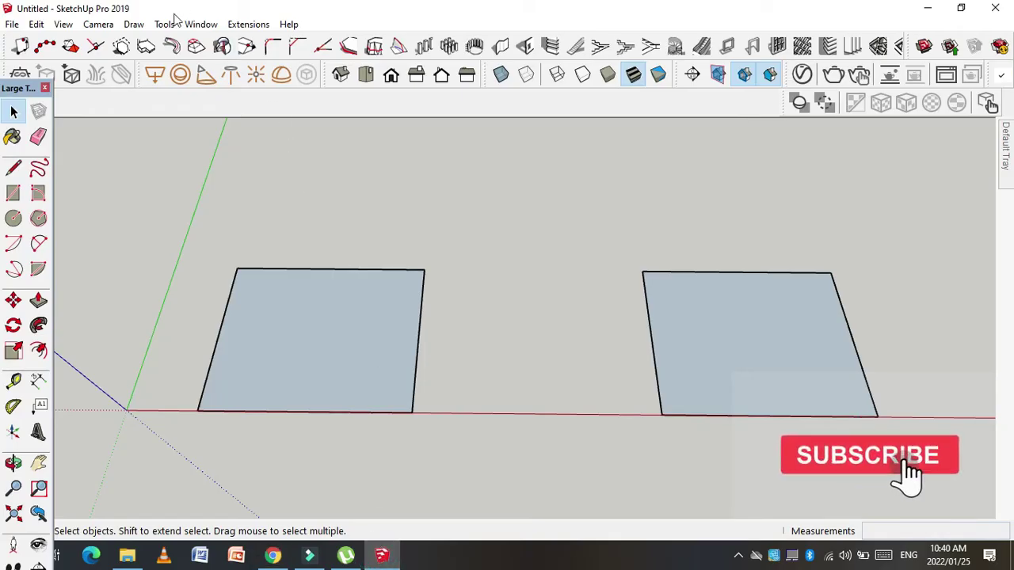
{"action": "left_click", "coordinate": [201, 24]}
{"action": "left_click", "coordinate": [248, 23]}
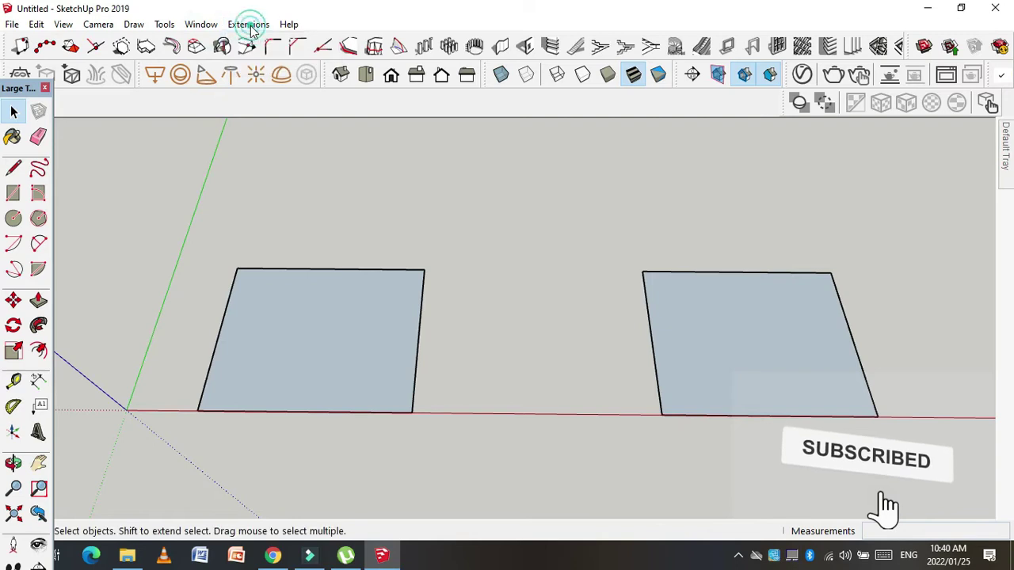
{"action": "left_click", "coordinate": [206, 25]}
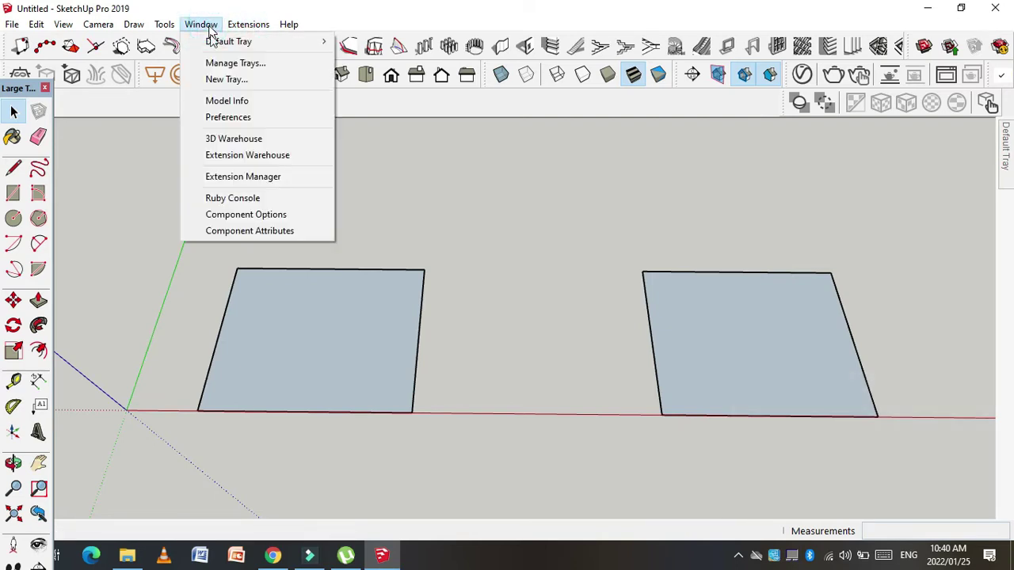
{"action": "left_click", "coordinate": [239, 179]}
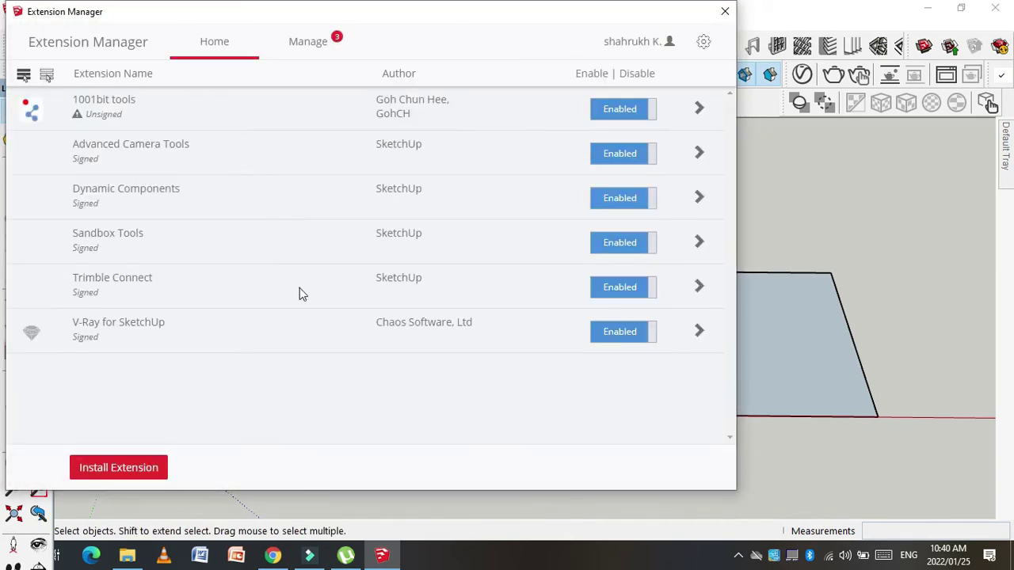
{"action": "left_click", "coordinate": [121, 467]}
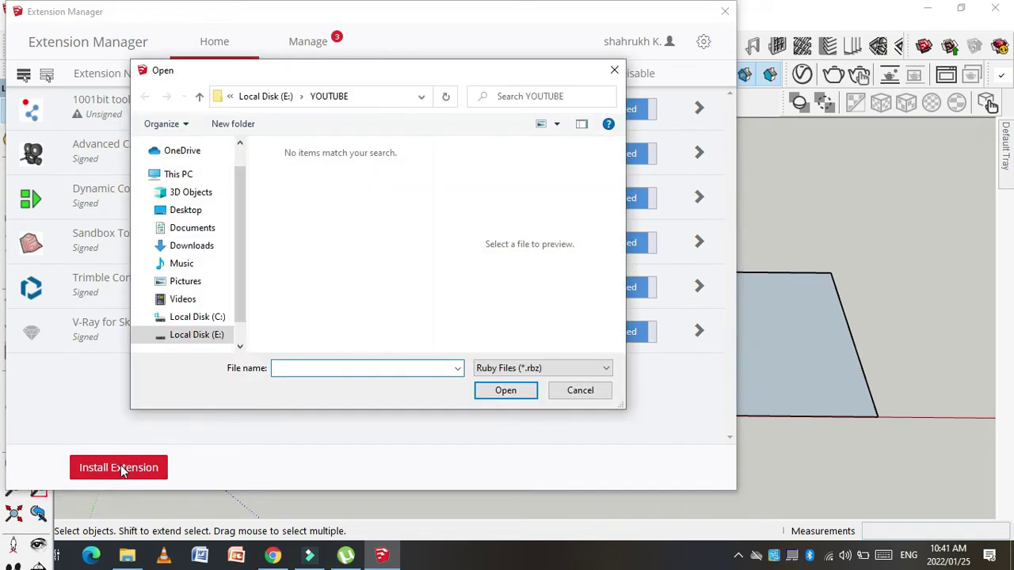
{"action": "left_click", "coordinate": [204, 246]}
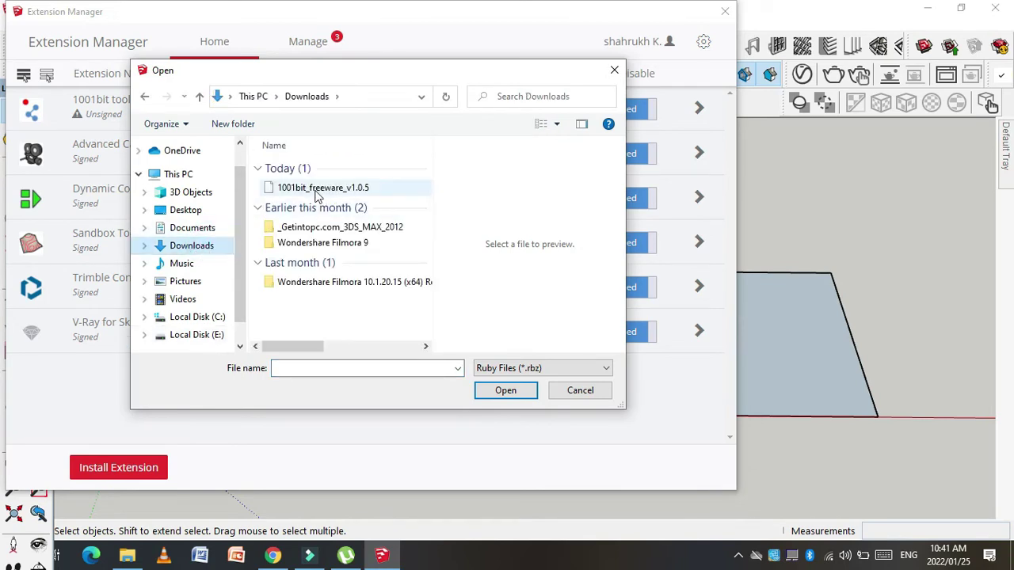
{"action": "left_click", "coordinate": [295, 188]}
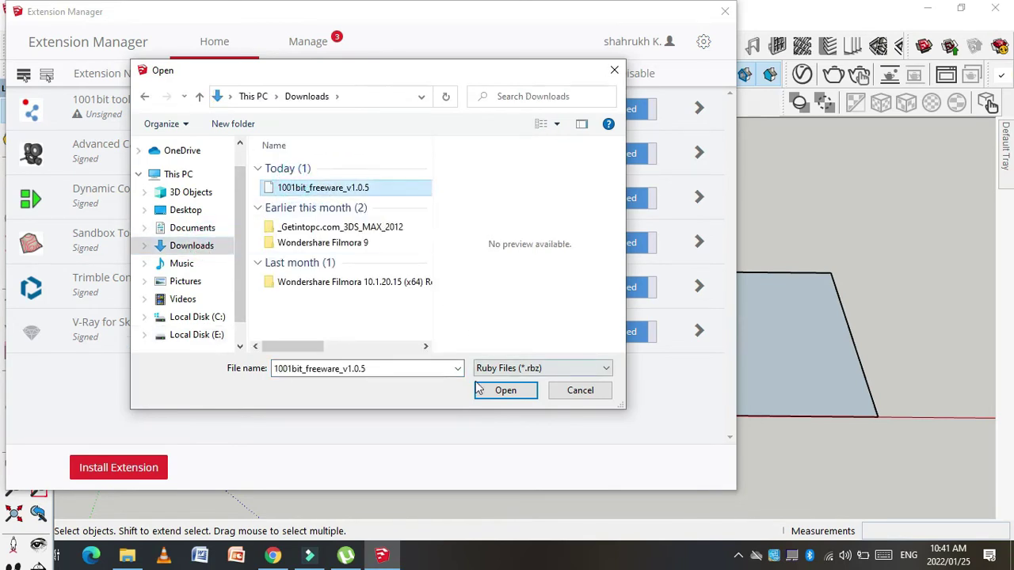
{"action": "left_click", "coordinate": [577, 396]}
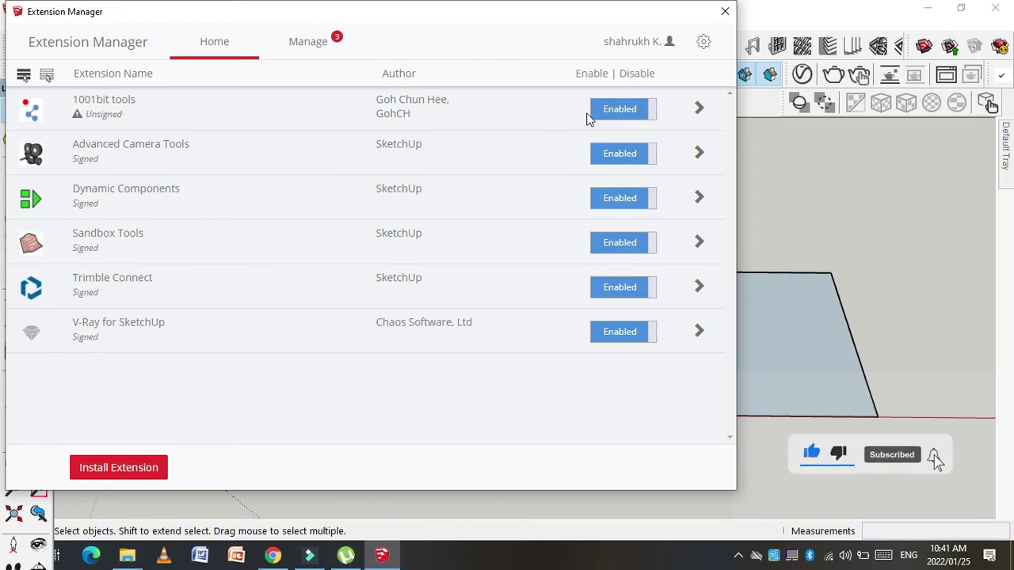
{"action": "left_click", "coordinate": [725, 11]}
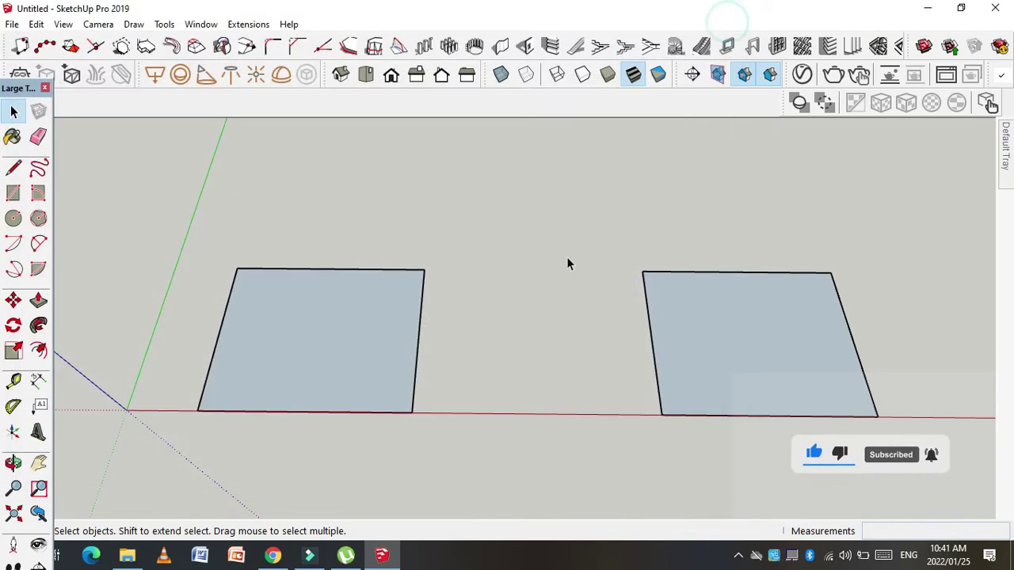
Select the left face and fillet its lower-left corner with an 18-inch radius.
{"action": "scroll", "coordinate": [232, 391], "scroll_direction": "up", "scroll_amount": 2}
{"action": "scroll", "coordinate": [232, 392], "scroll_direction": "up", "scroll_amount": 1}
{"action": "scroll", "coordinate": [229, 384], "scroll_direction": "up", "scroll_amount": 1}
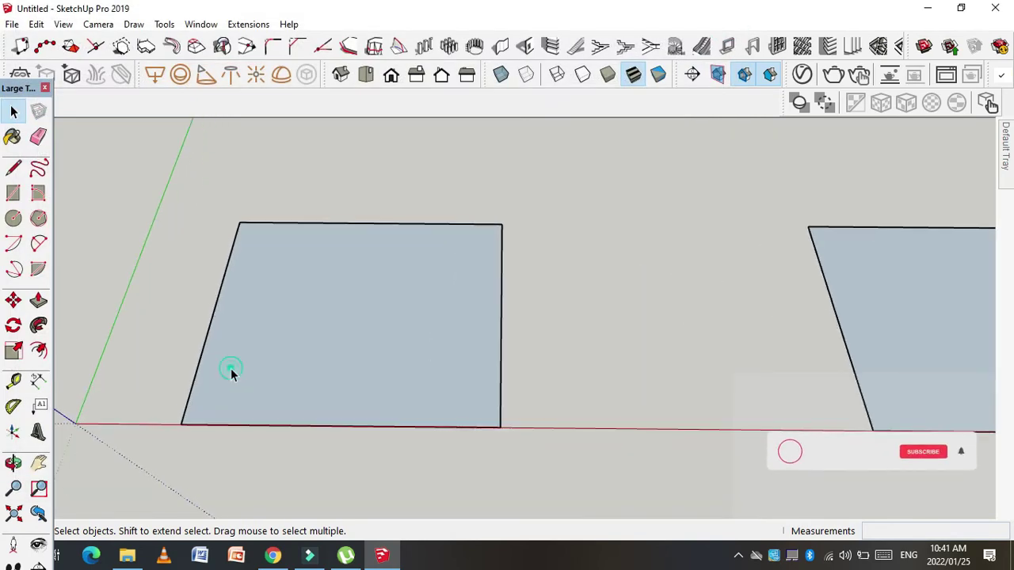
{"action": "left_click", "coordinate": [226, 376]}
{"action": "scroll", "coordinate": [258, 464], "scroll_direction": "up", "scroll_amount": 1}
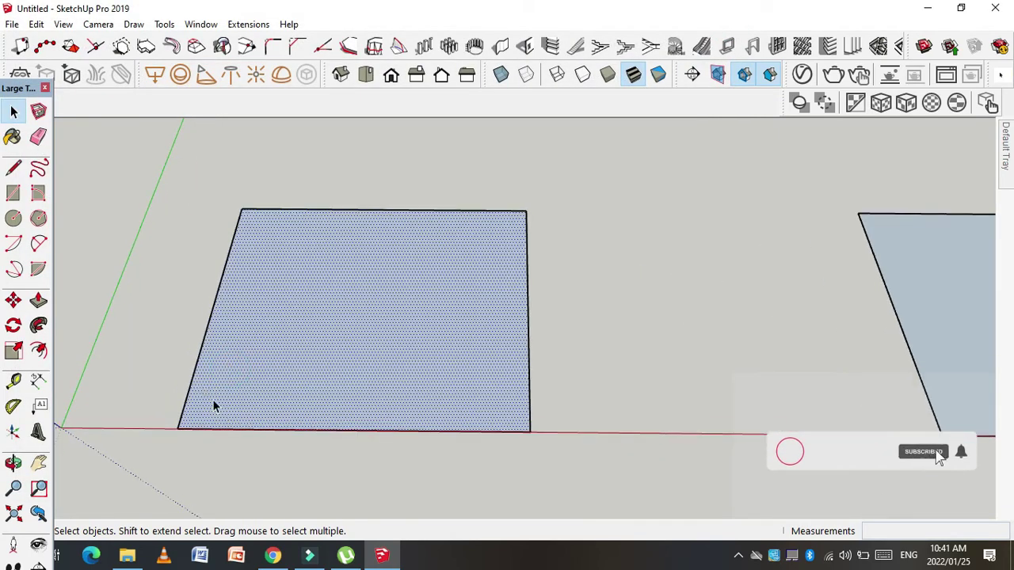
{"action": "left_click", "coordinate": [270, 49]}
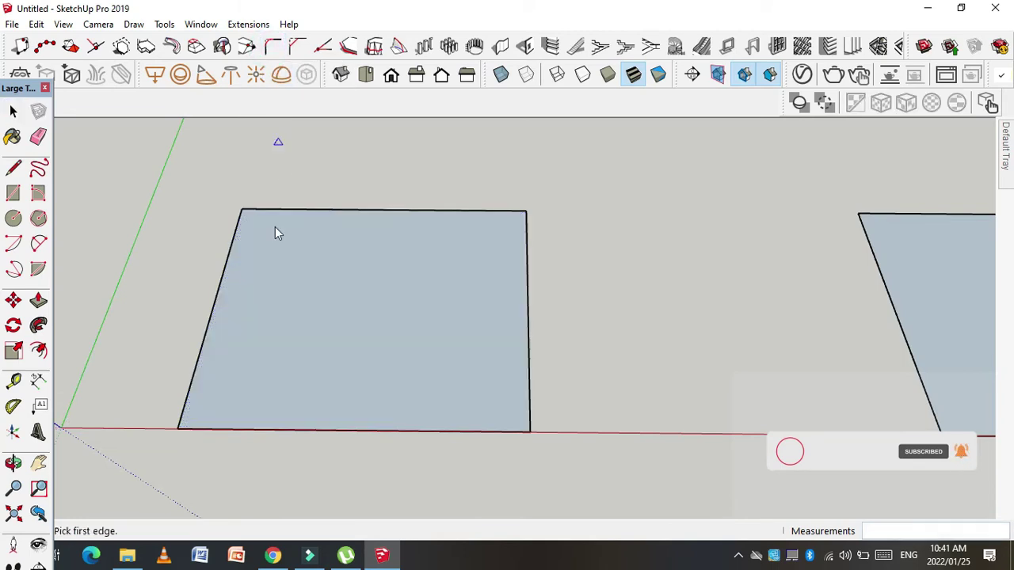
{"action": "left_click", "coordinate": [304, 428]}
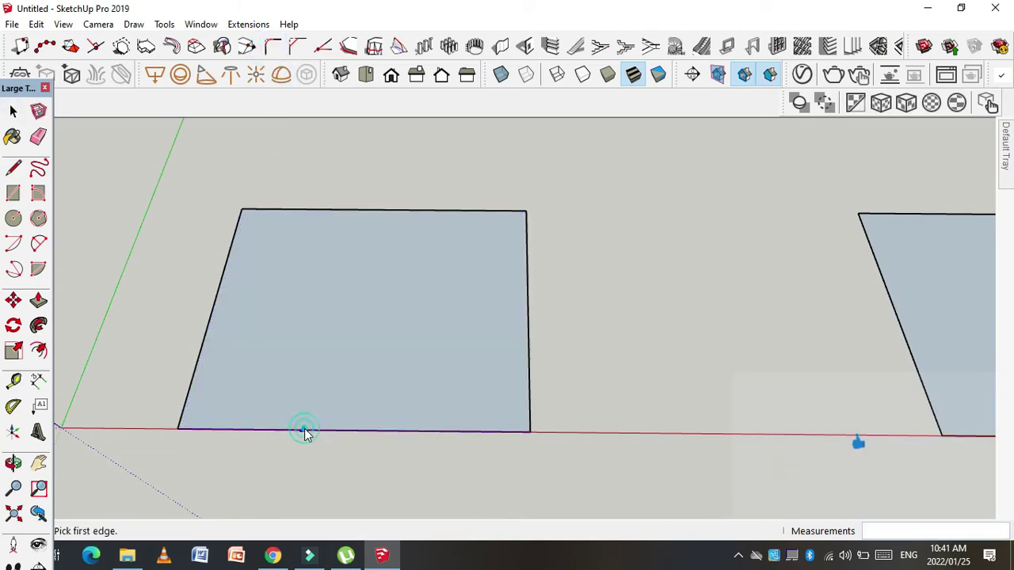
{"action": "left_click", "coordinate": [207, 331]}
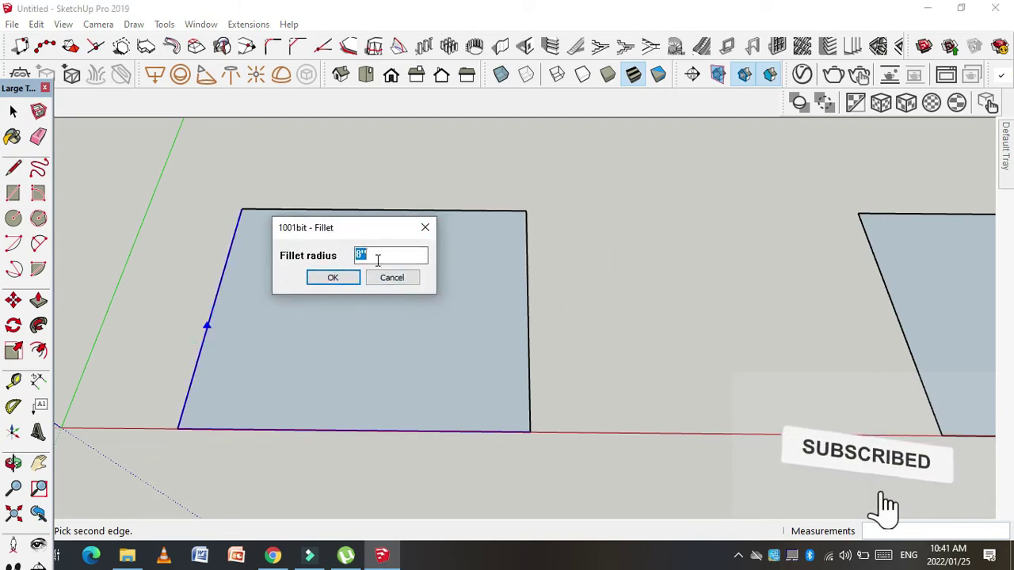
{"action": "double_click", "coordinate": [381, 254]}
{"action": "type", "text": "1"}
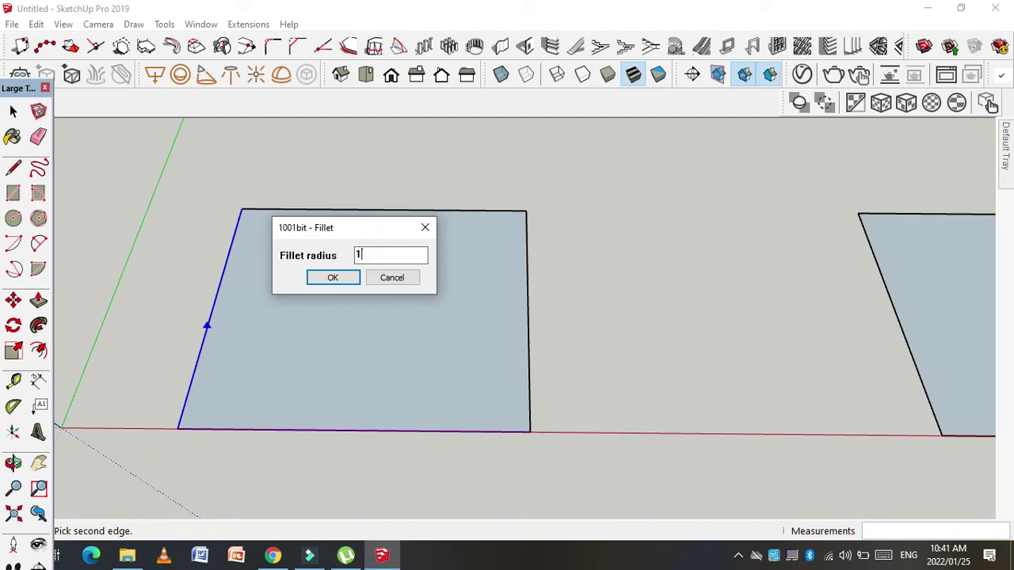
{"action": "left_click", "coordinate": [339, 277]}
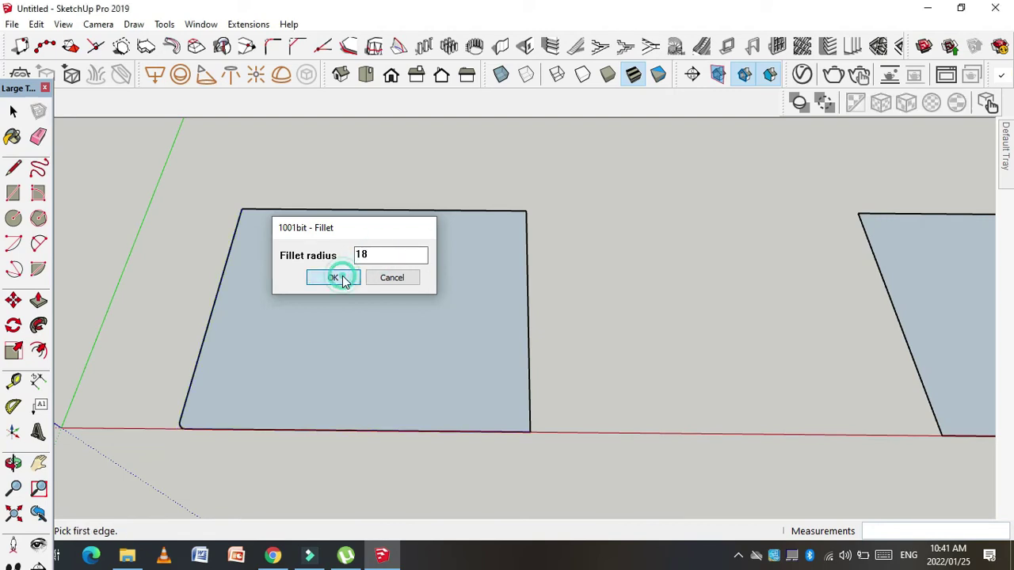
{"action": "scroll", "coordinate": [181, 437], "scroll_direction": "up", "scroll_amount": 2}
{"action": "scroll", "coordinate": [179, 434], "scroll_direction": "up", "scroll_amount": 2}
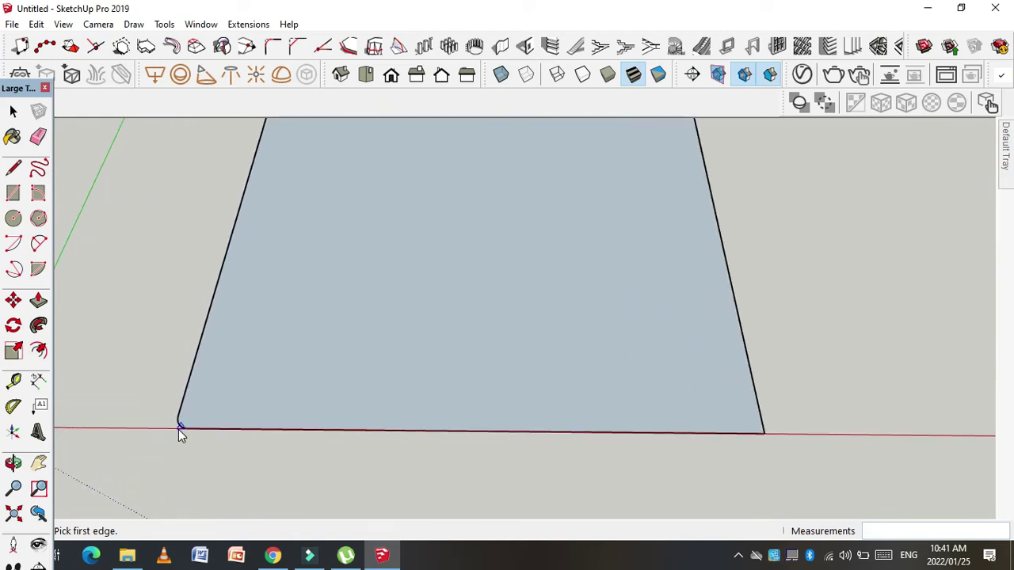
{"action": "scroll", "coordinate": [179, 429], "scroll_direction": "up", "scroll_amount": 1}
{"action": "scroll", "coordinate": [179, 427], "scroll_direction": "down", "scroll_amount": 2}
{"action": "scroll", "coordinate": [193, 427], "scroll_direction": "down", "scroll_amount": 1}
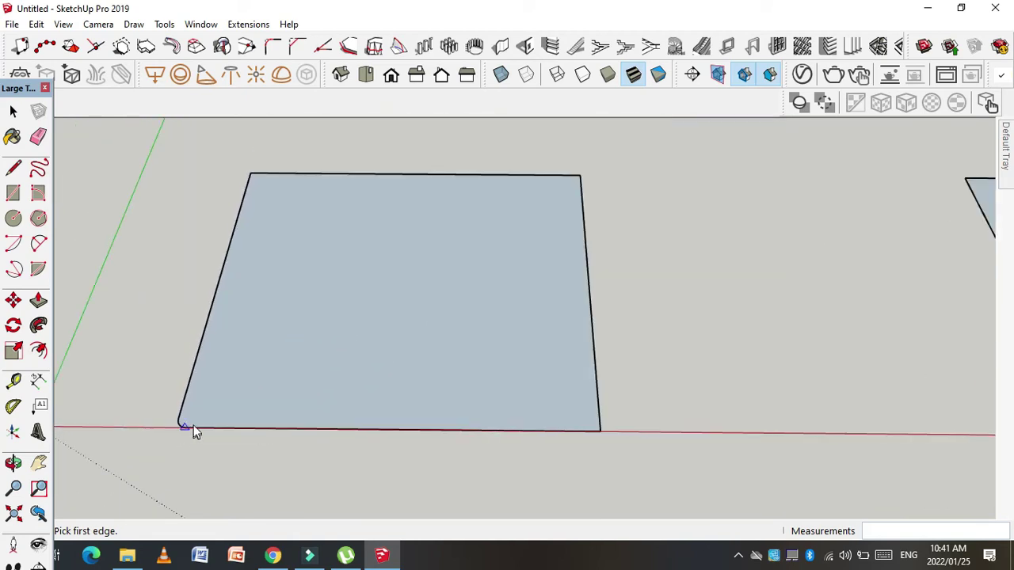
{"action": "scroll", "coordinate": [194, 422], "scroll_direction": "up", "scroll_amount": 1}
{"action": "key", "text": "space"}
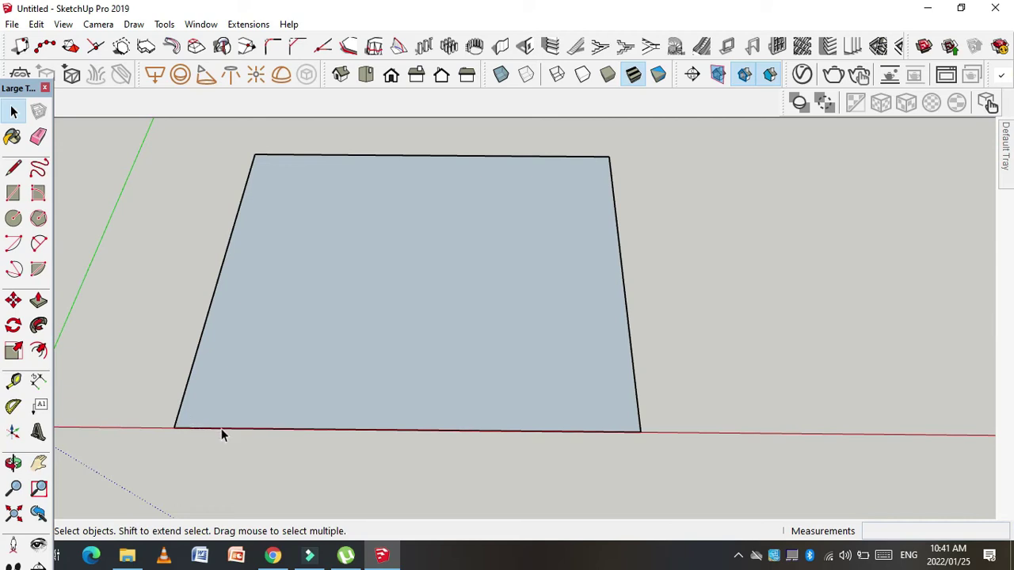
Redo the lower-left corner fillet with a 5' radius.
{"action": "left_click", "coordinate": [271, 46]}
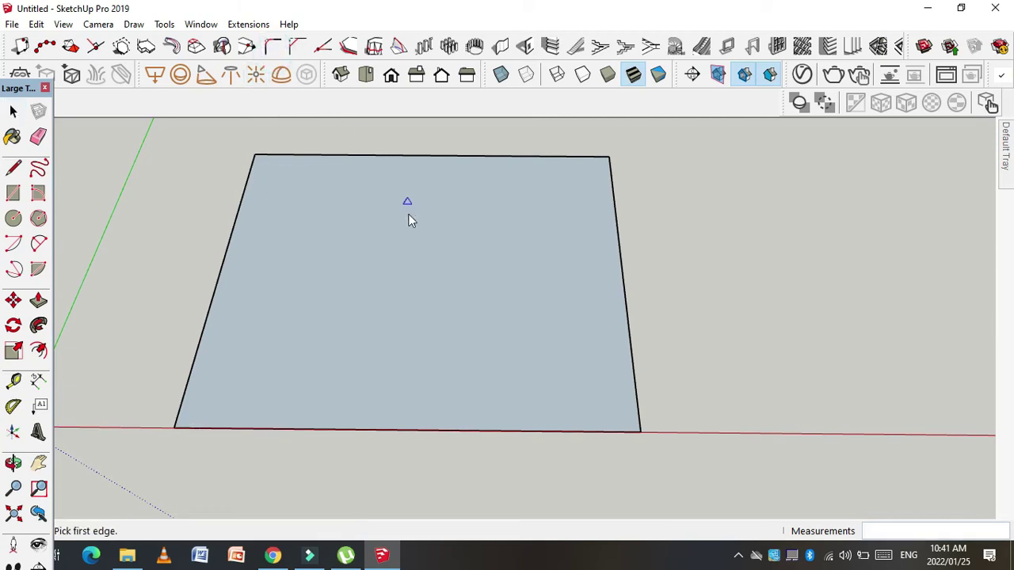
{"action": "left_click", "coordinate": [392, 432]}
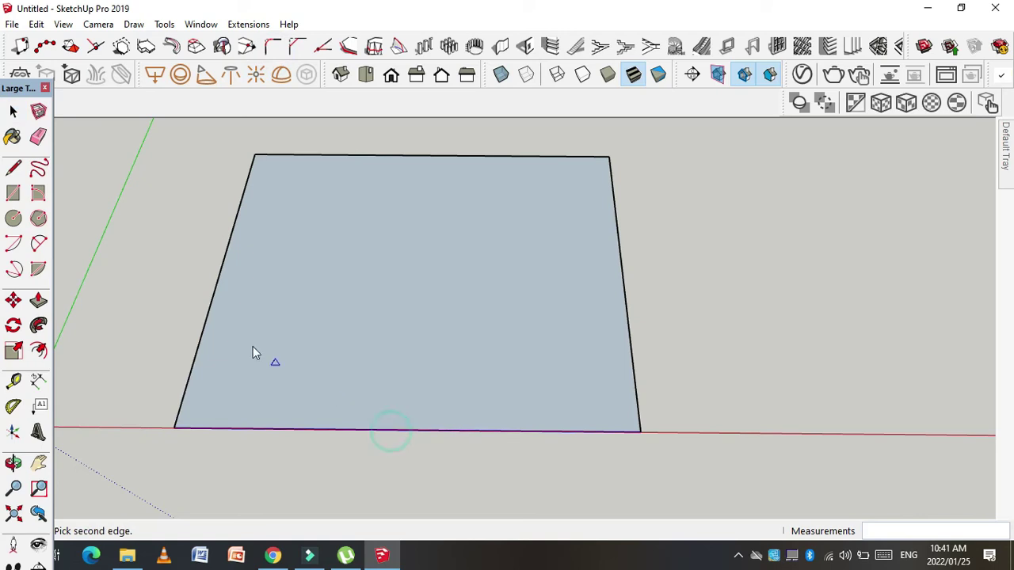
{"action": "left_click", "coordinate": [211, 310]}
{"action": "left_click", "coordinate": [507, 237]}
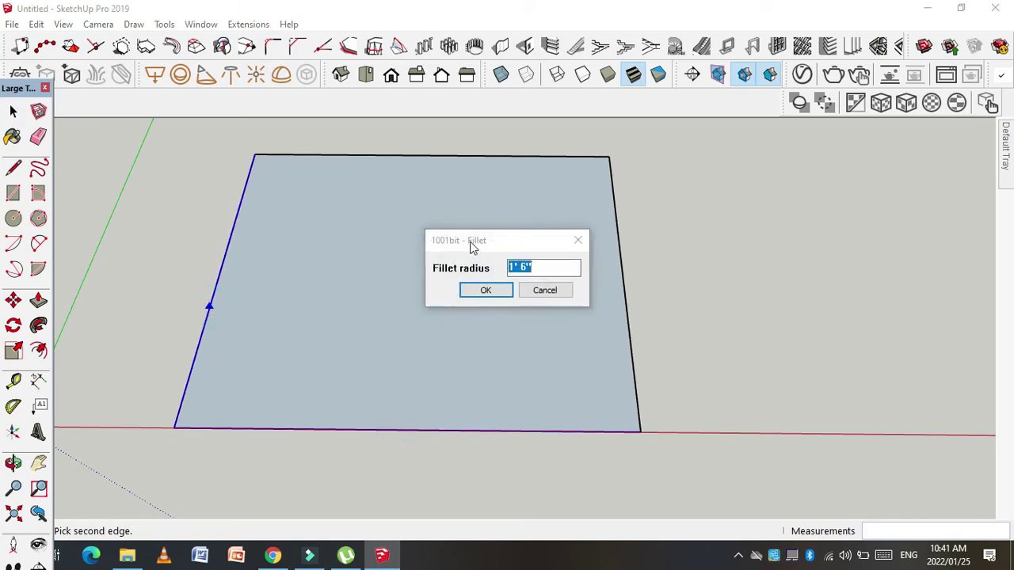
{"action": "left_click_drag", "start_coordinate": [470, 244], "coordinate": [309, 234]}
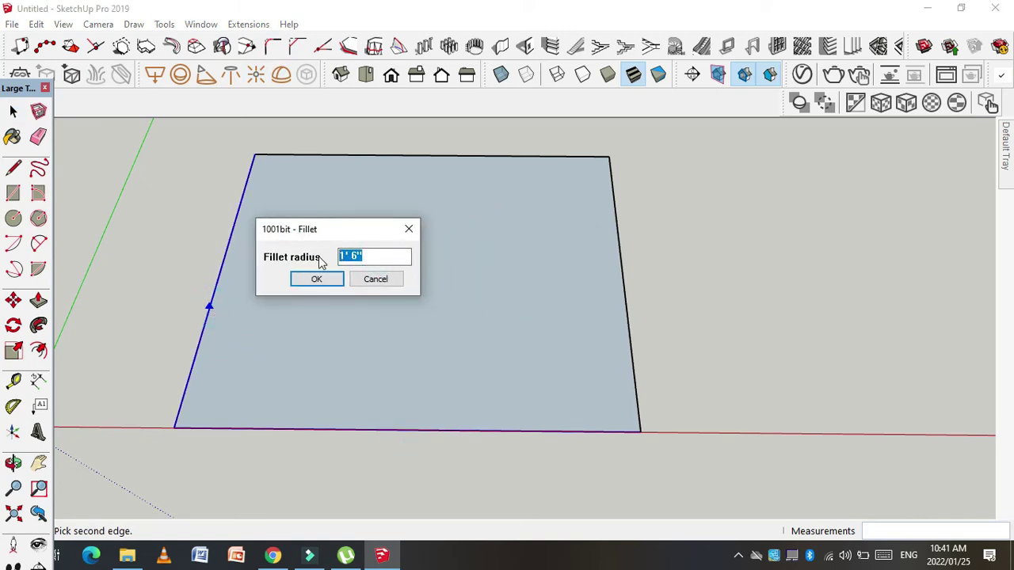
{"action": "type", "text": "5"}
{"action": "left_click", "coordinate": [315, 282]}
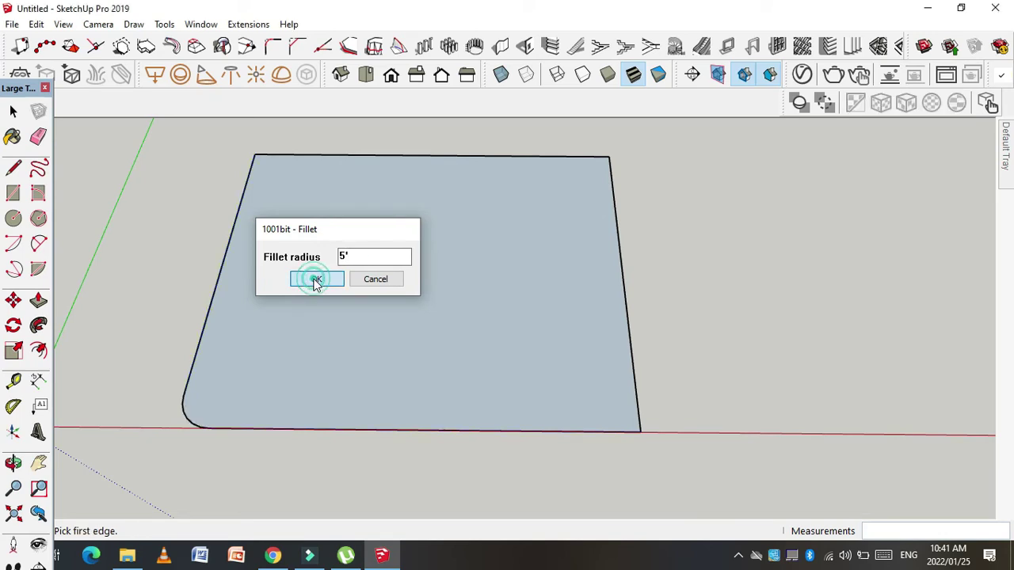
Fillet the lower-right corner with a 10' radius.
{"action": "scroll", "coordinate": [234, 436], "scroll_direction": "down", "scroll_amount": 2}
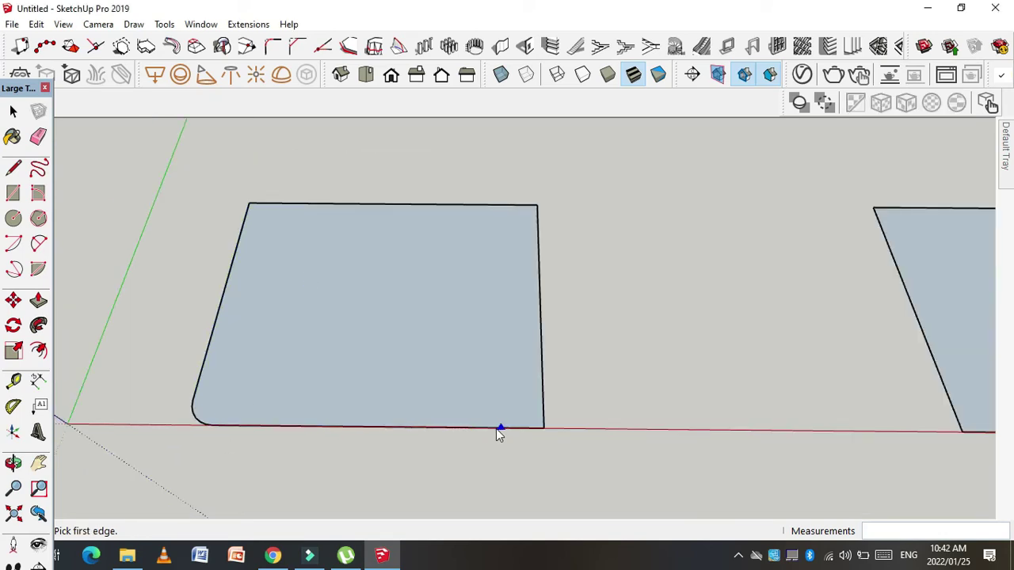
{"action": "left_click", "coordinate": [492, 427]}
{"action": "left_click", "coordinate": [541, 378]}
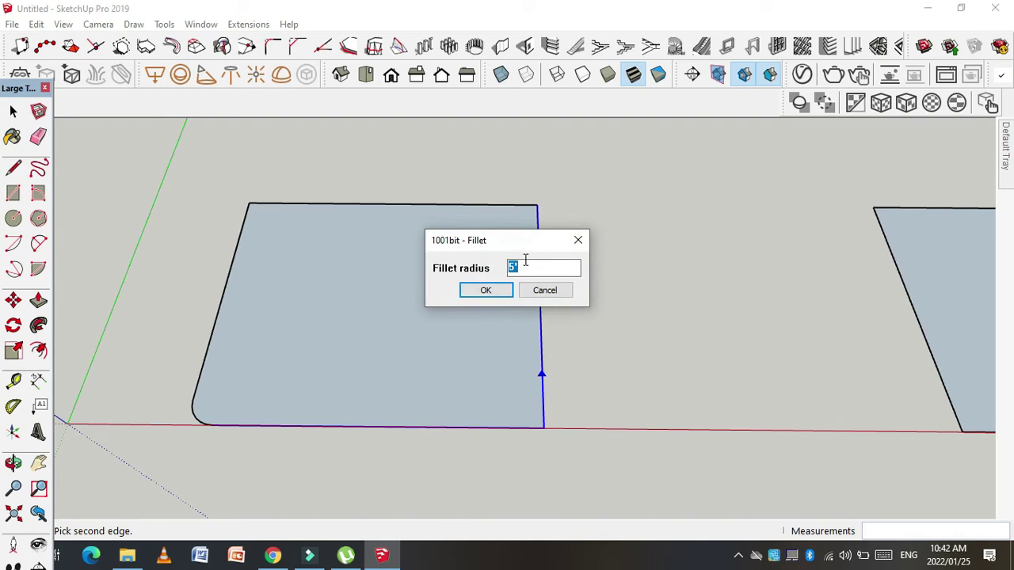
{"action": "left_click_drag", "start_coordinate": [492, 238], "coordinate": [284, 212]}
{"action": "double_click", "coordinate": [324, 234]}
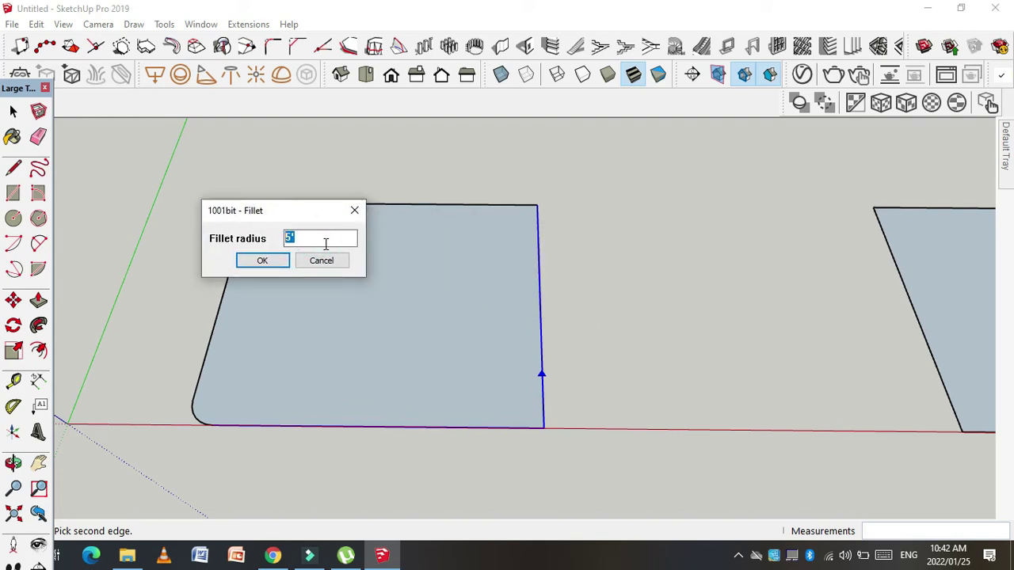
{"action": "type", "text": "10"}
{"action": "key", "text": "Return"}
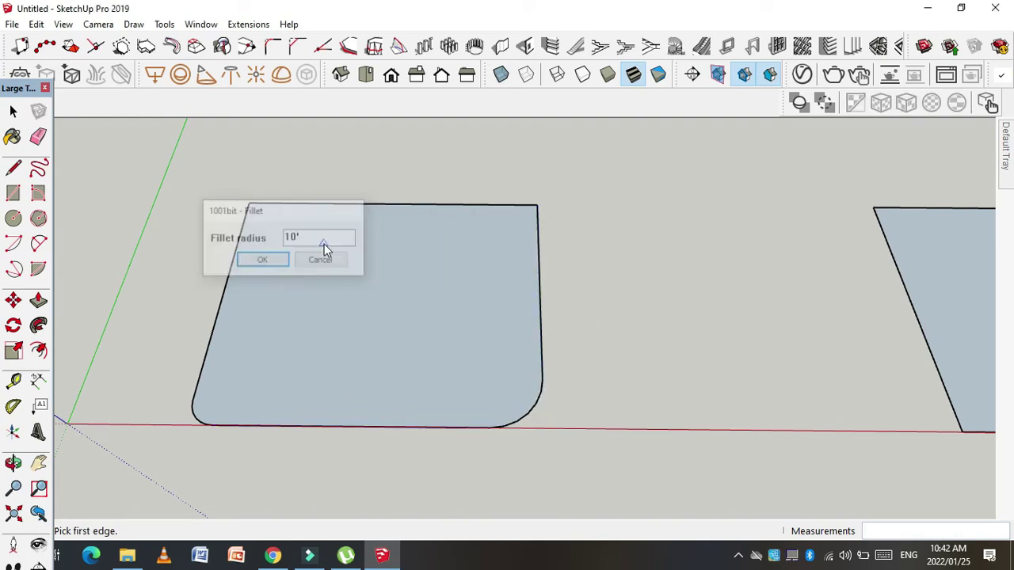
Fillet the top-right corner with a new, larger radius value.
{"action": "middle_click_drag", "start_coordinate": [373, 313], "coordinate": [420, 270]}
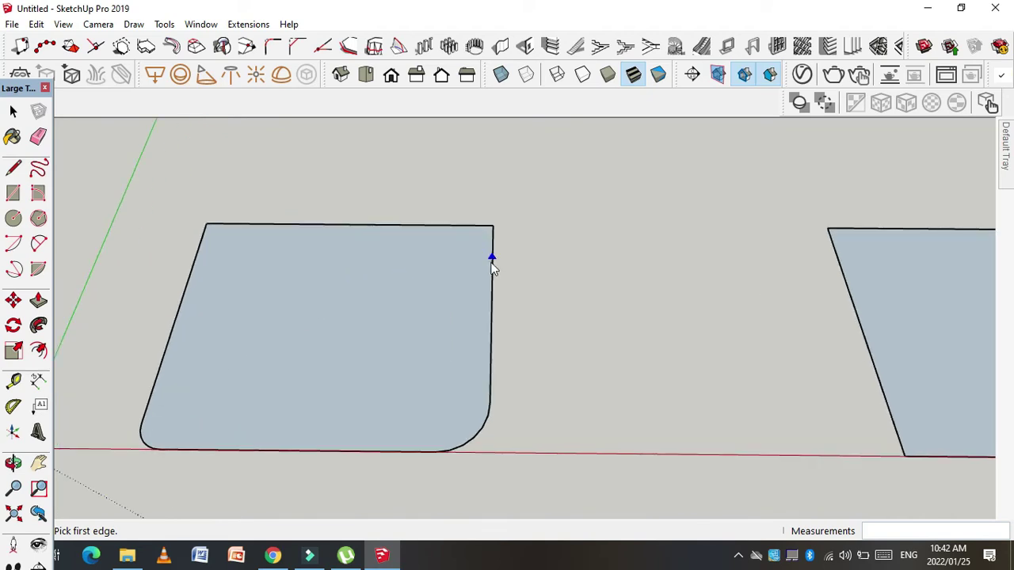
{"action": "left_click", "coordinate": [491, 262]}
{"action": "left_click_drag", "start_coordinate": [490, 244], "coordinate": [315, 226]}
{"action": "type", "text": "15'"}
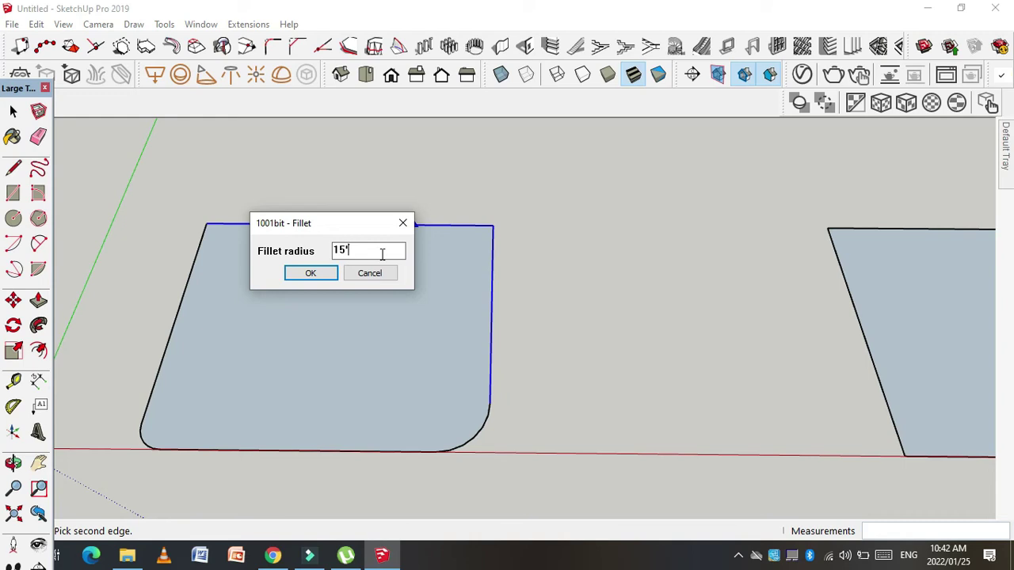
{"action": "key", "text": "Return"}
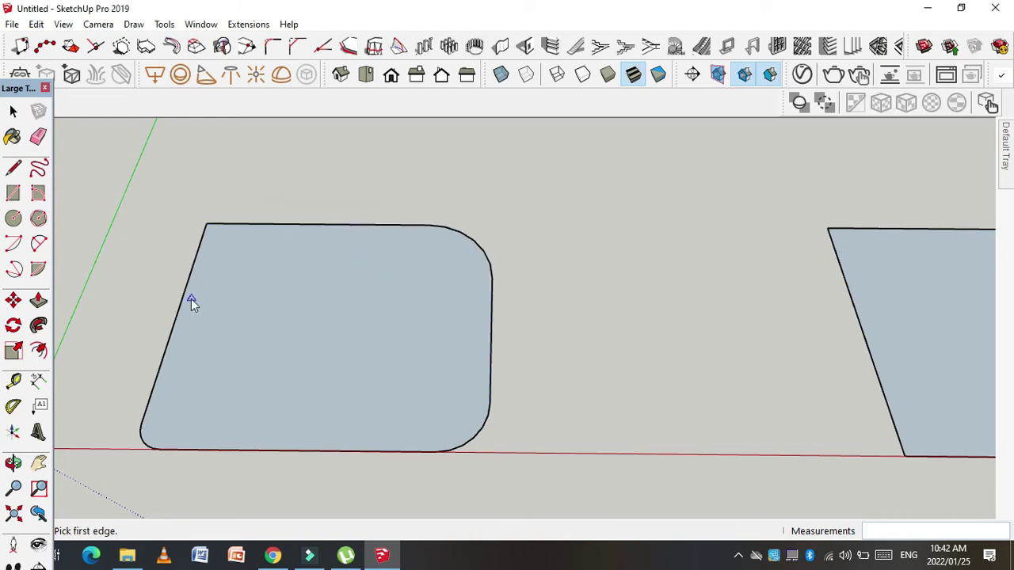
Fillet the top-left corner with a 20 radius.
{"action": "left_click", "coordinate": [183, 304]}
{"action": "left_click", "coordinate": [263, 224]}
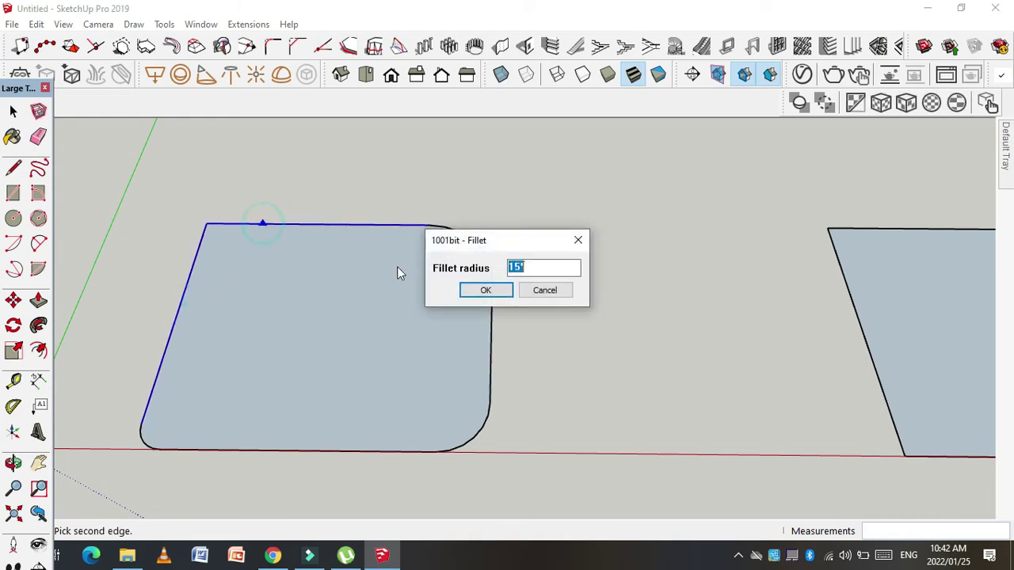
{"action": "left_click_drag", "start_coordinate": [492, 248], "coordinate": [313, 243]}
{"action": "type", "text": "2"}
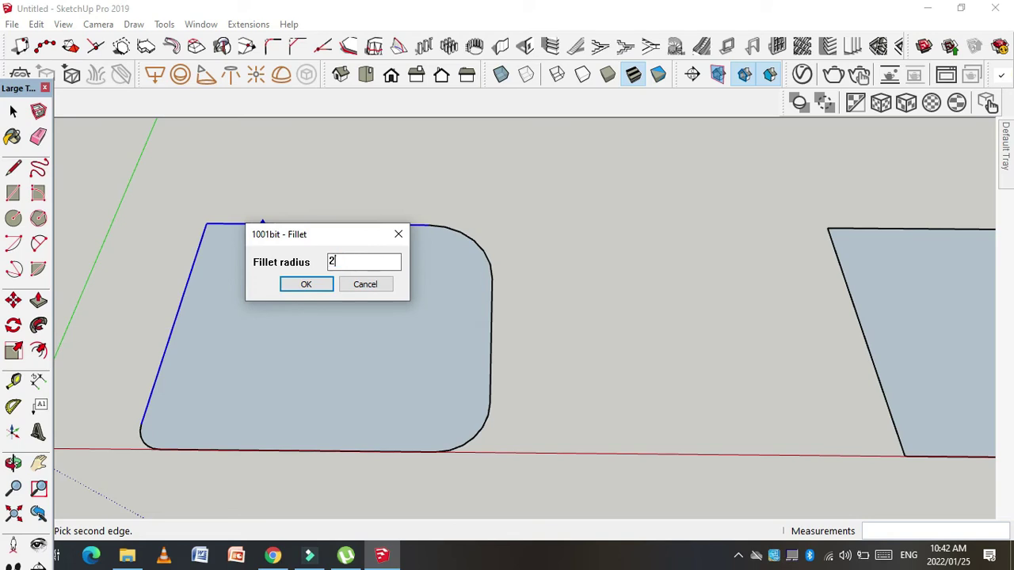
{"action": "type", "text": "0"}
{"action": "key", "text": "Return"}
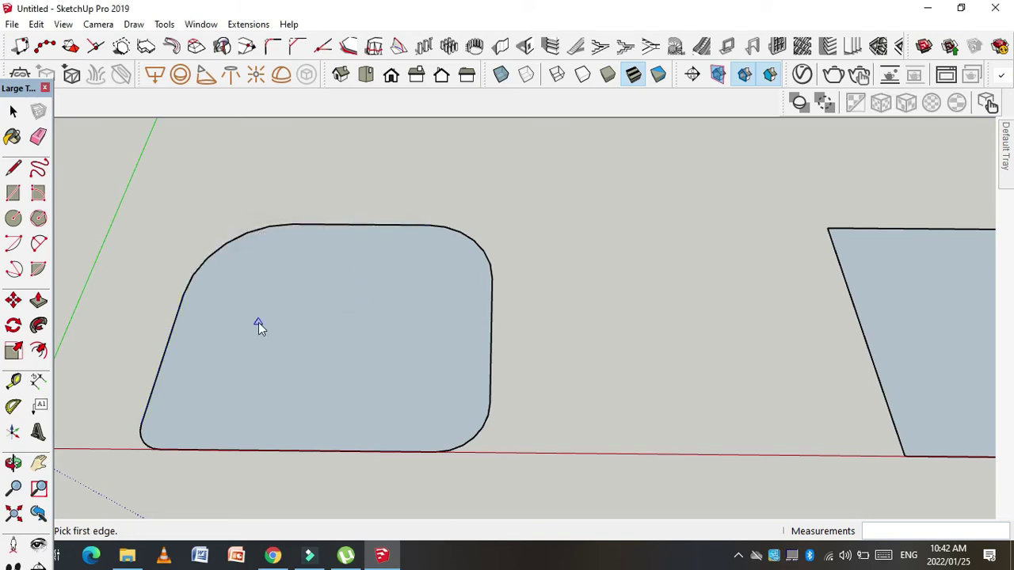
{"action": "mouse_move", "coordinate": [351, 278]}
{"action": "middle_mouse_down"}
{"action": "mouse_move", "coordinate": [402, 344]}
{"action": "mouse_move", "coordinate": [448, 280]}
{"action": "mouse_move", "coordinate": [188, 381]}
{"action": "mouse_move", "coordinate": [154, 357]}
{"action": "mouse_move", "coordinate": [695, 439]}
{"action": "mouse_move", "coordinate": [821, 473]}
{"action": "mouse_move", "coordinate": [480, 405]}
{"action": "middle_mouse_up"}
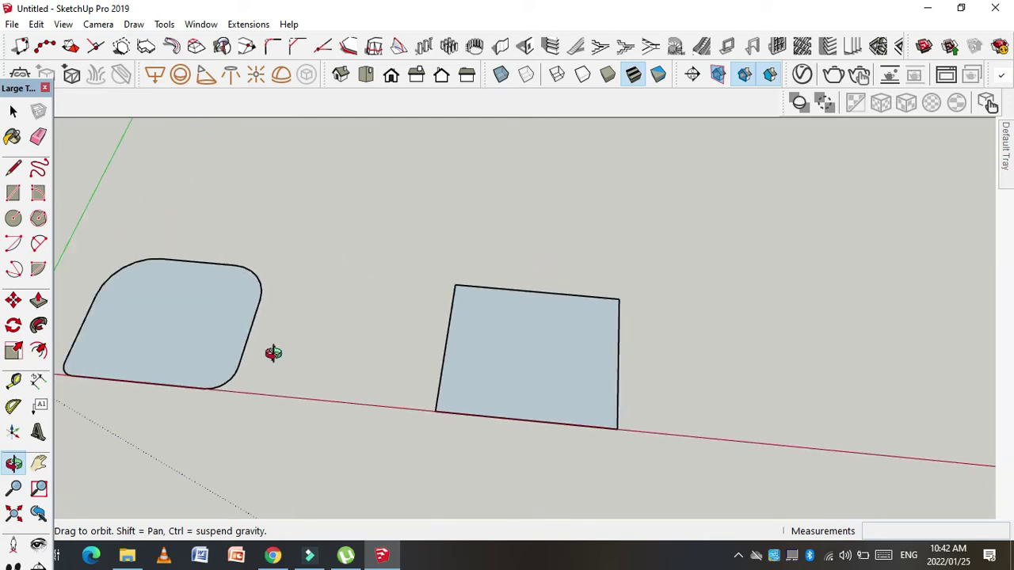
Select the plain rectangle face on the right.
{"action": "left_click", "coordinate": [13, 112]}
{"action": "scroll", "coordinate": [345, 353], "scroll_direction": "down", "scroll_amount": 1}
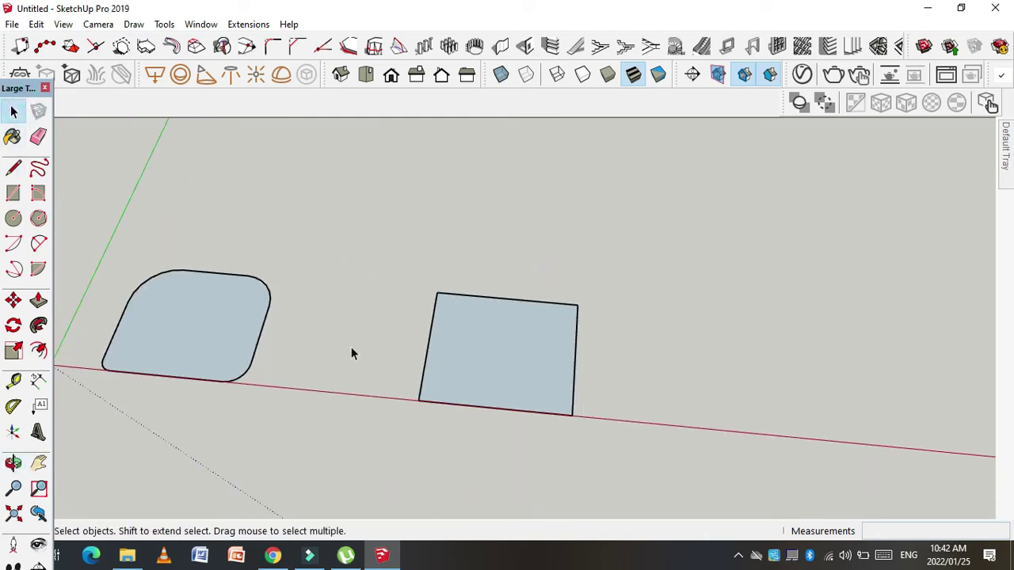
{"action": "middle_click_drag", "start_coordinate": [540, 378], "coordinate": [342, 362]}
{"action": "scroll", "coordinate": [550, 378], "scroll_direction": "up", "scroll_amount": 2}
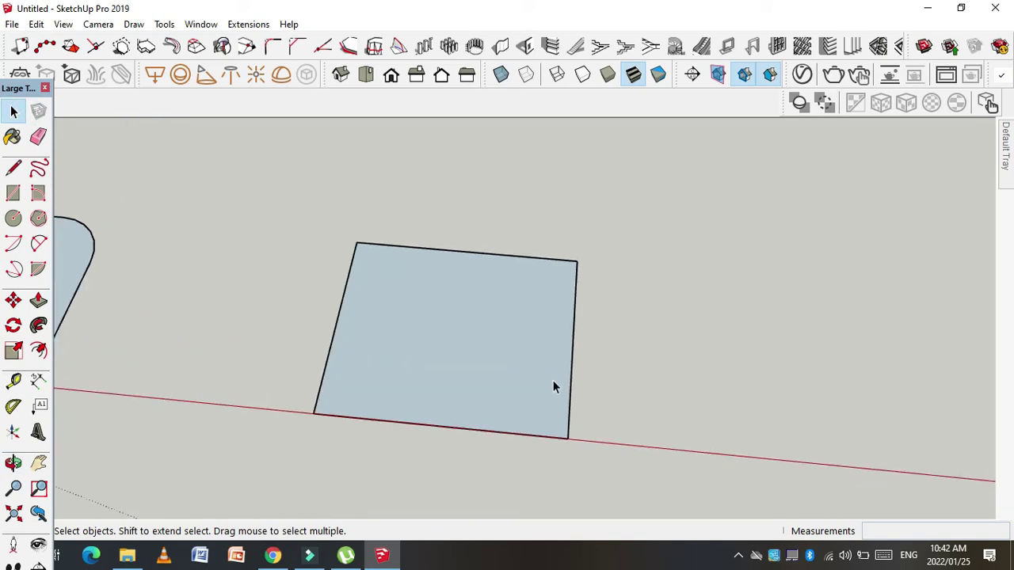
{"action": "left_click", "coordinate": [468, 369]}
{"action": "scroll", "coordinate": [432, 369], "scroll_direction": "down", "scroll_amount": 1}
{"action": "scroll", "coordinate": [554, 391], "scroll_direction": "up", "scroll_amount": 1}
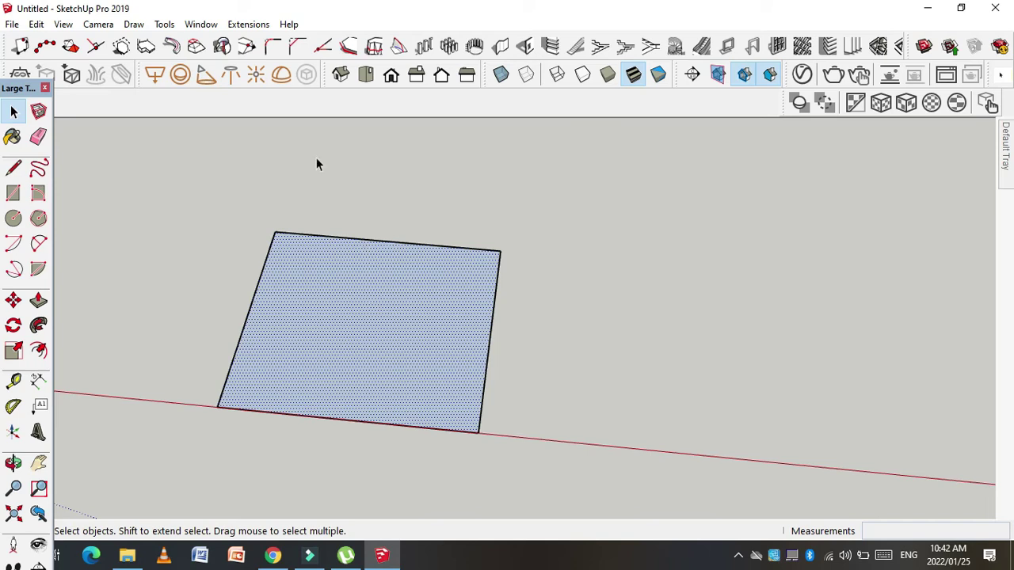
Chamfer its lower-left corner between the bottom and left edges with distances 5' and 7'.
{"action": "left_click", "coordinate": [297, 48]}
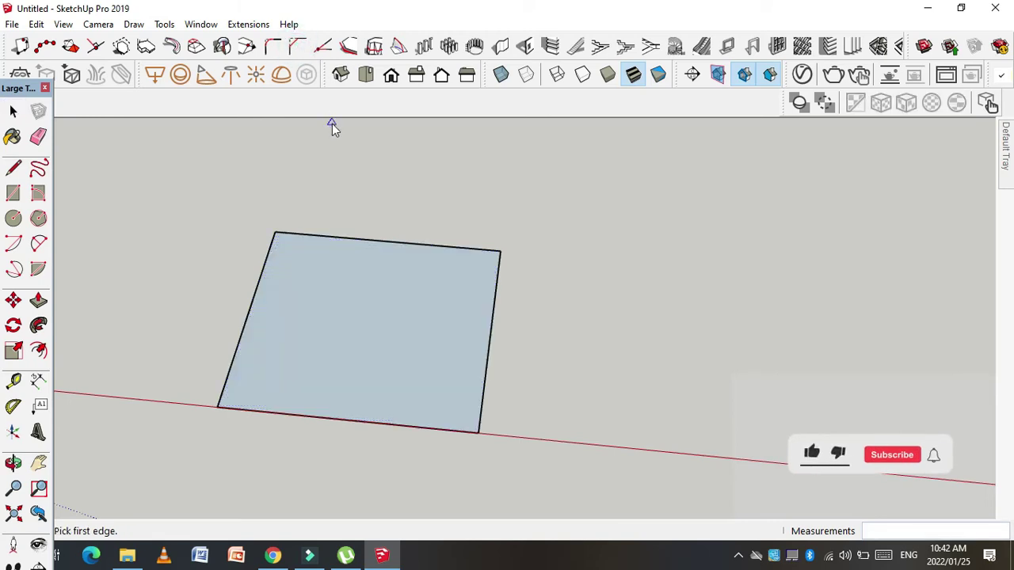
{"action": "left_click", "coordinate": [335, 423]}
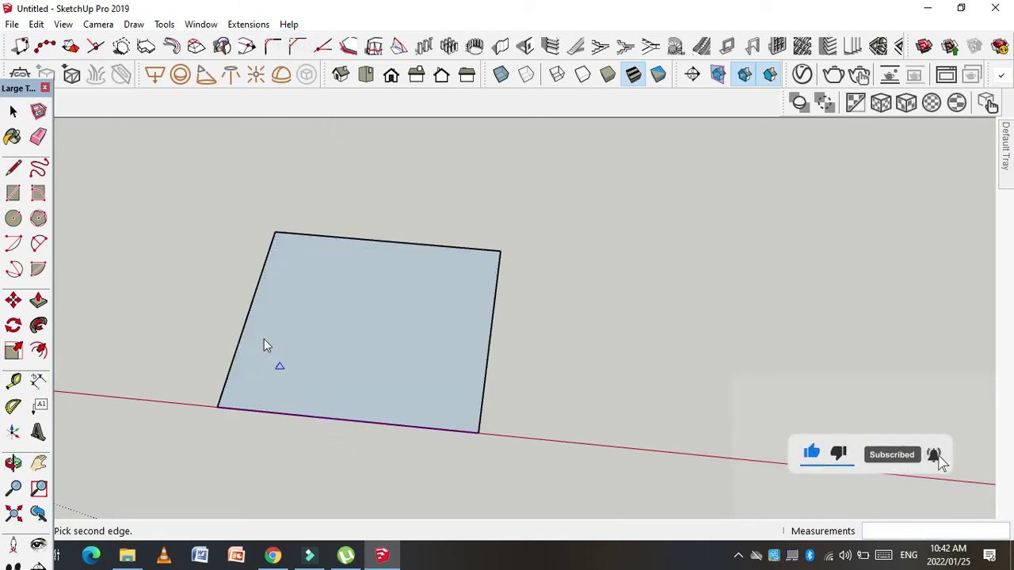
{"action": "left_click", "coordinate": [249, 316]}
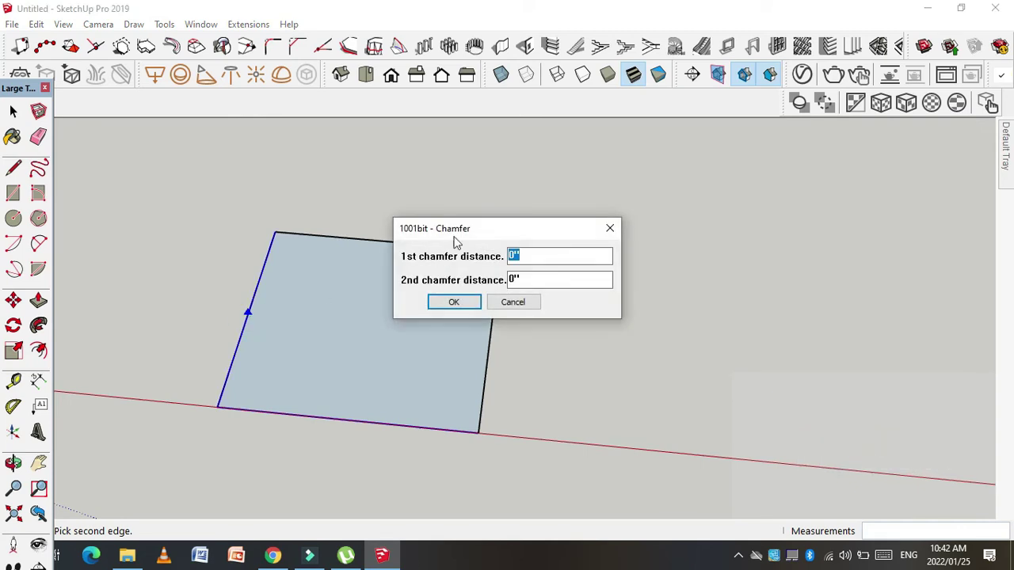
{"action": "left_click_drag", "start_coordinate": [450, 227], "coordinate": [214, 156]}
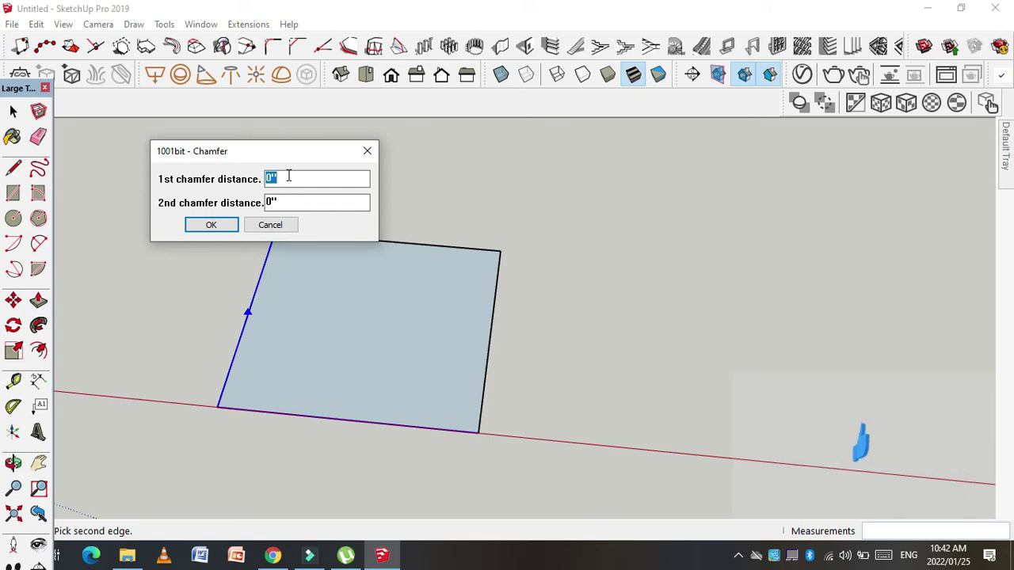
{"action": "type", "text": "5'"}
{"action": "left_click", "coordinate": [299, 203]}
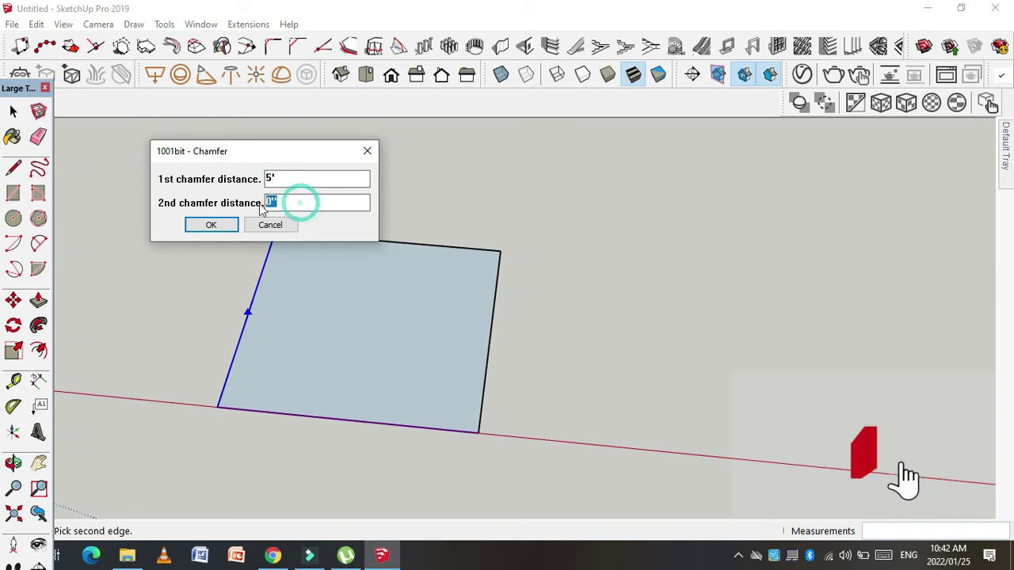
{"action": "type", "text": "7'"}
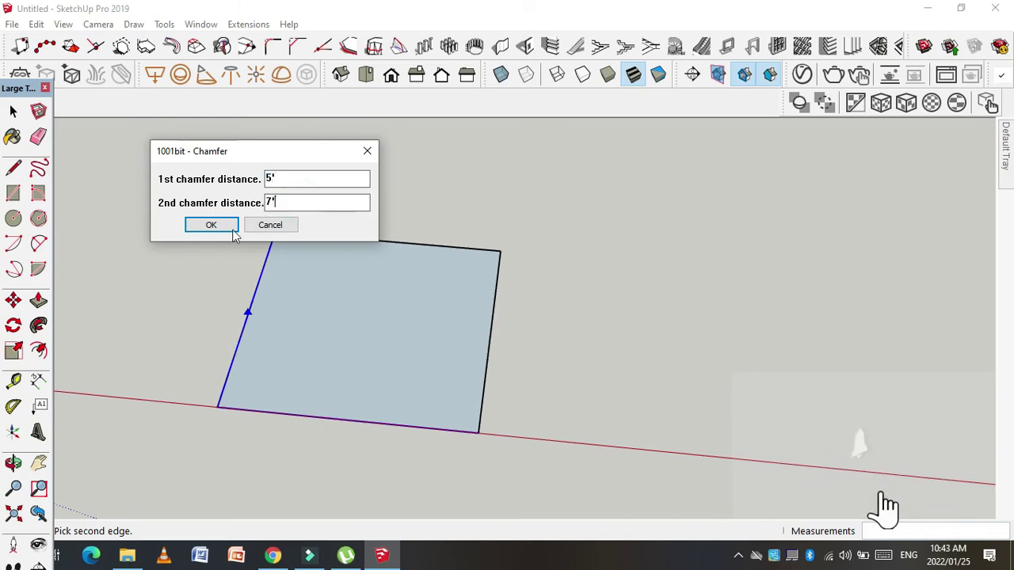
{"action": "left_click", "coordinate": [211, 225]}
{"action": "scroll", "coordinate": [214, 412], "scroll_direction": "up", "scroll_amount": 1}
{"action": "scroll", "coordinate": [199, 407], "scroll_direction": "up", "scroll_amount": 1}
{"action": "scroll", "coordinate": [199, 398], "scroll_direction": "up", "scroll_amount": 1}
{"action": "scroll", "coordinate": [199, 400], "scroll_direction": "down", "scroll_amount": 2}
{"action": "scroll", "coordinate": [233, 401], "scroll_direction": "down", "scroll_amount": 1}
{"action": "scroll", "coordinate": [417, 391], "scroll_direction": "up", "scroll_amount": 1}
{"action": "scroll", "coordinate": [432, 401], "scroll_direction": "up", "scroll_amount": 1}
{"action": "scroll", "coordinate": [439, 416], "scroll_direction": "up", "scroll_amount": 1}
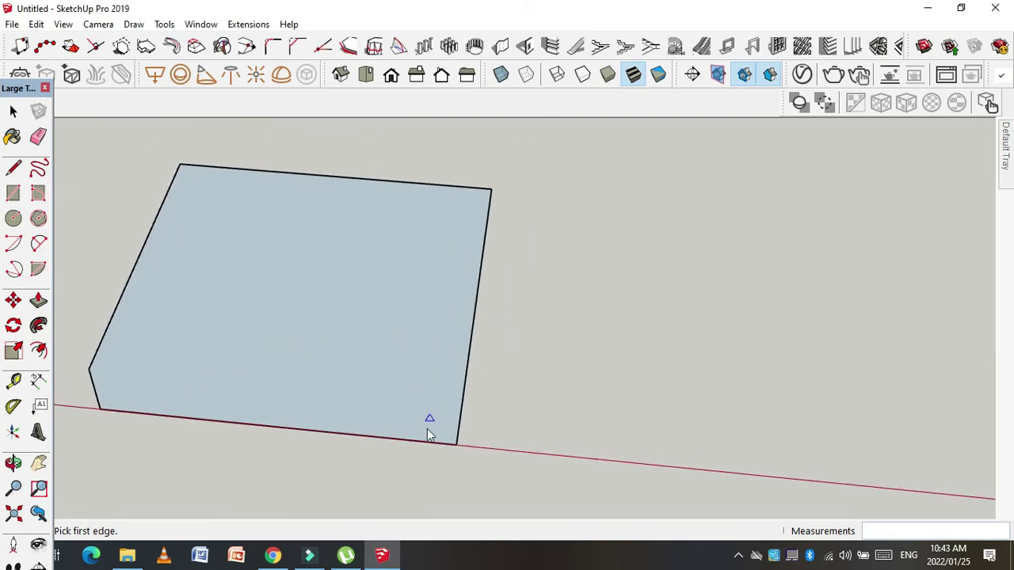
Chamfer the lower-right corner with distances 9 and 14.
{"action": "left_click", "coordinate": [386, 439]}
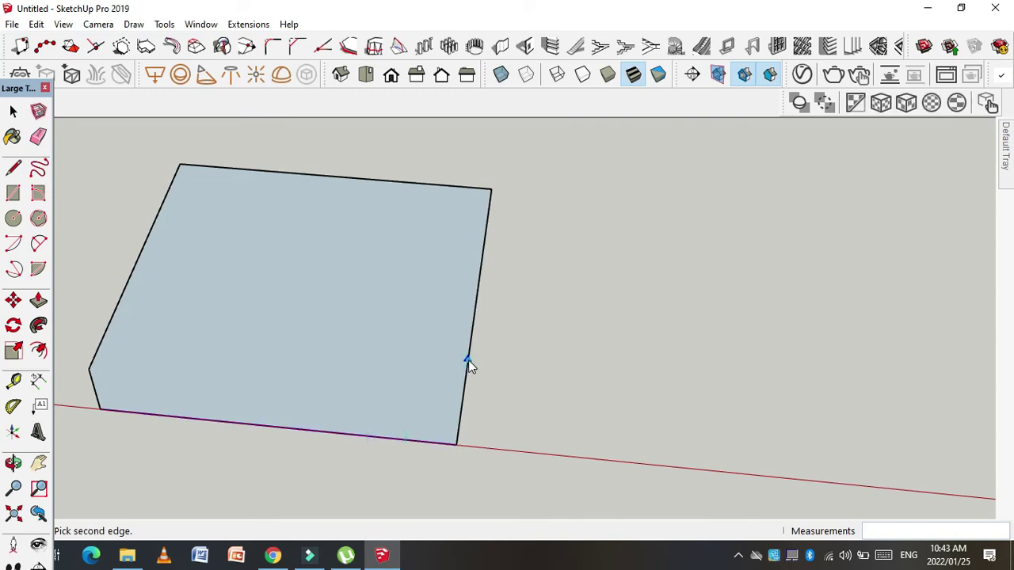
{"action": "left_click", "coordinate": [467, 361]}
{"action": "left_click_drag", "start_coordinate": [471, 228], "coordinate": [278, 193]}
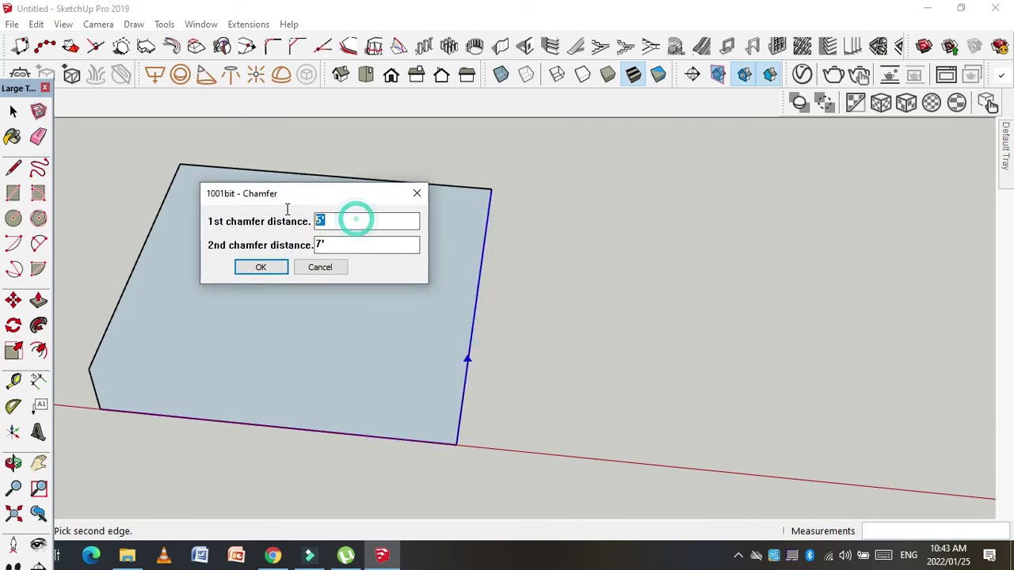
{"action": "type", "text": "9"}
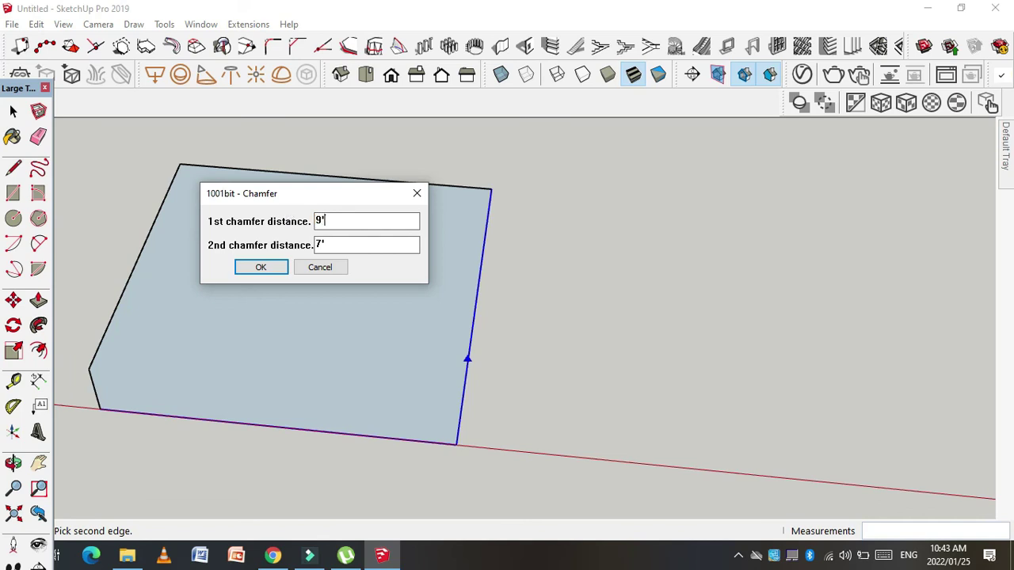
{"action": "key", "text": "Tab"}
{"action": "type", "text": "14"}
{"action": "left_click", "coordinate": [261, 267]}
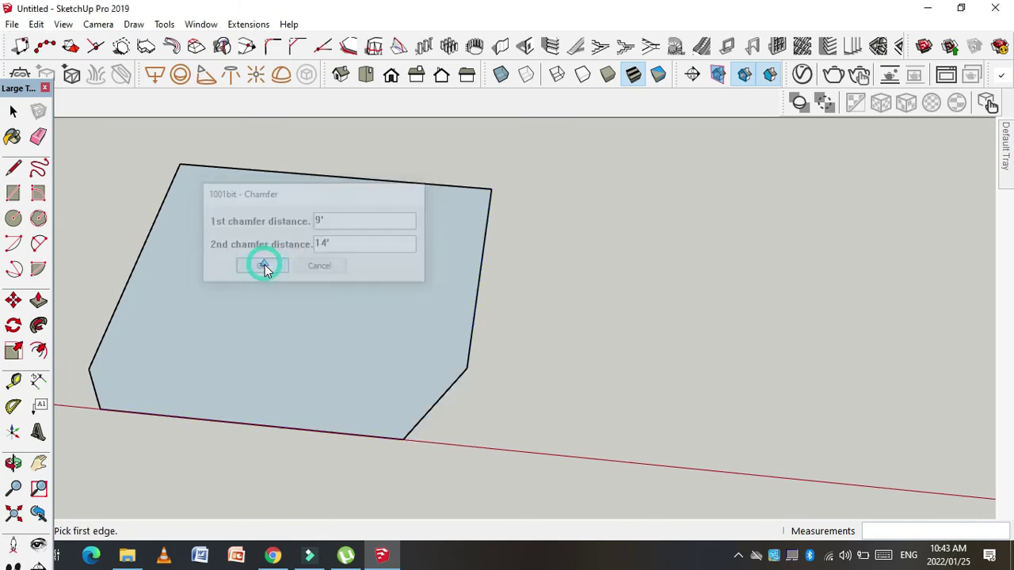
Chamfer the top-right corner between the right and top edges with new distance values.
{"action": "left_click", "coordinate": [480, 271]}
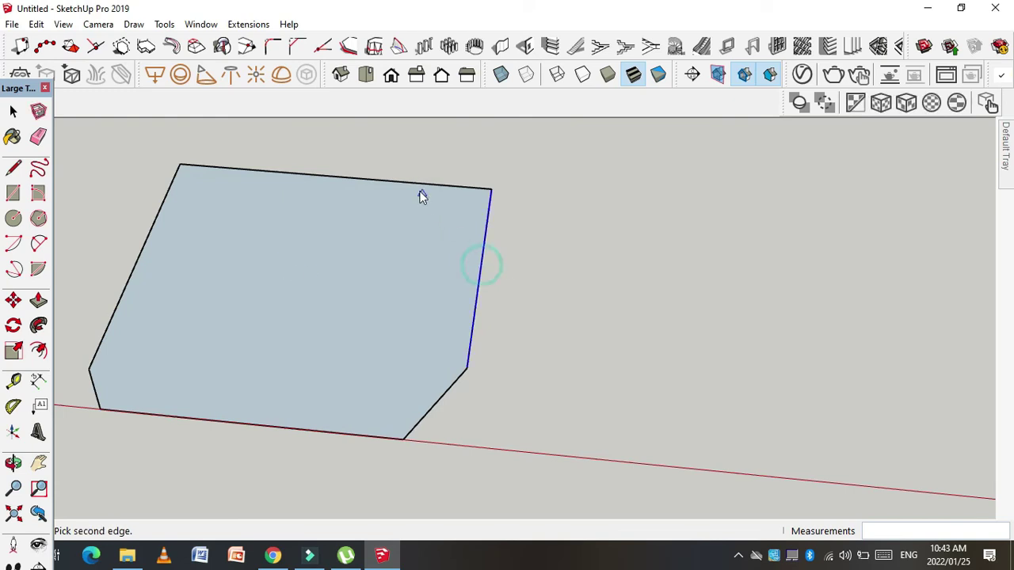
{"action": "left_click", "coordinate": [414, 185]}
{"action": "left_click_drag", "start_coordinate": [478, 235], "coordinate": [278, 195]}
{"action": "type", "text": "14'"}
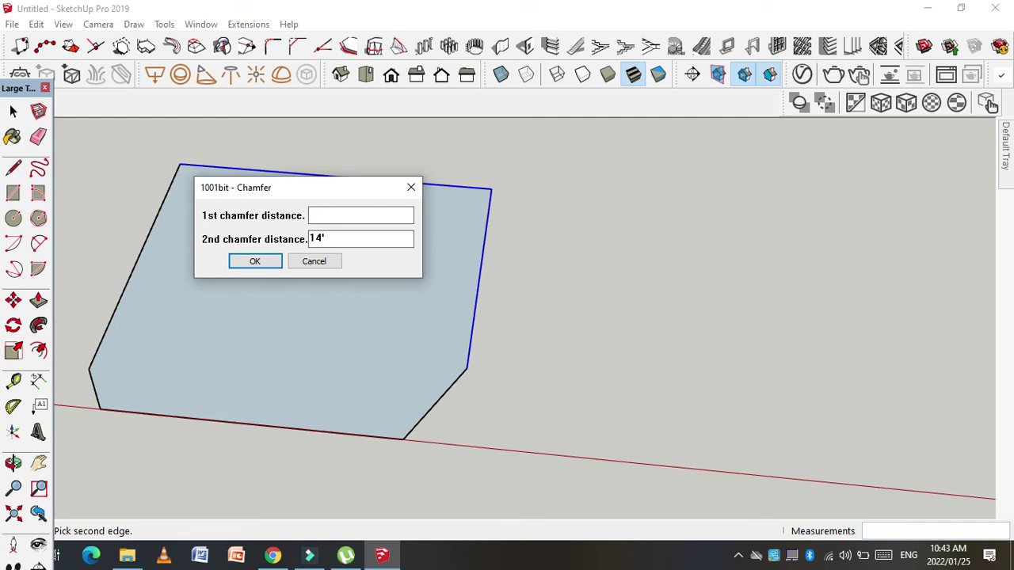
{"action": "left_click_drag", "start_coordinate": [336, 238], "coordinate": [315, 238]}
{"action": "type", "text": "12"}
{"action": "key", "text": "Return"}
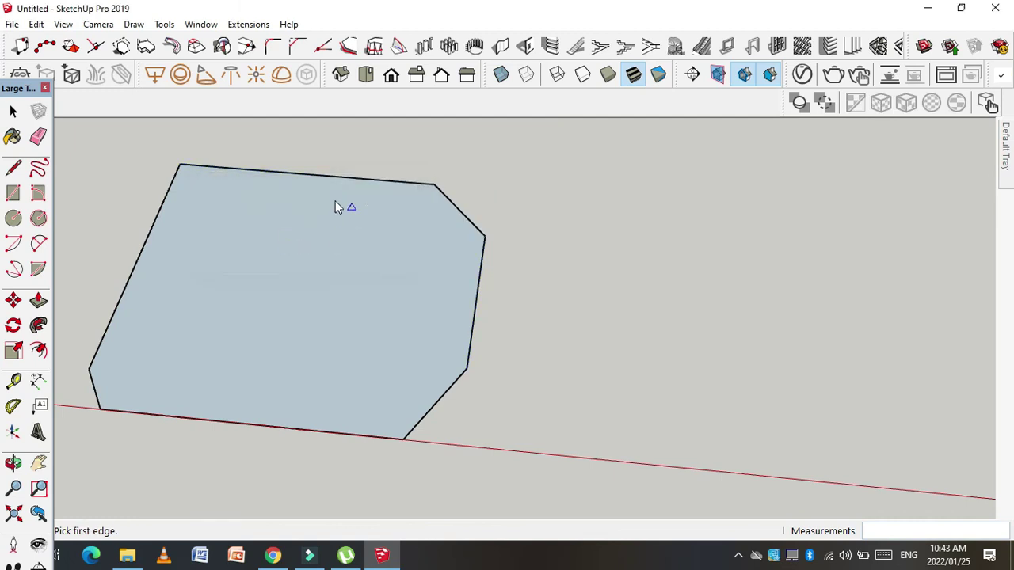
Chamfer the top-left corner with 12' distances.
{"action": "left_click", "coordinate": [296, 176]}
{"action": "left_click", "coordinate": [146, 237]}
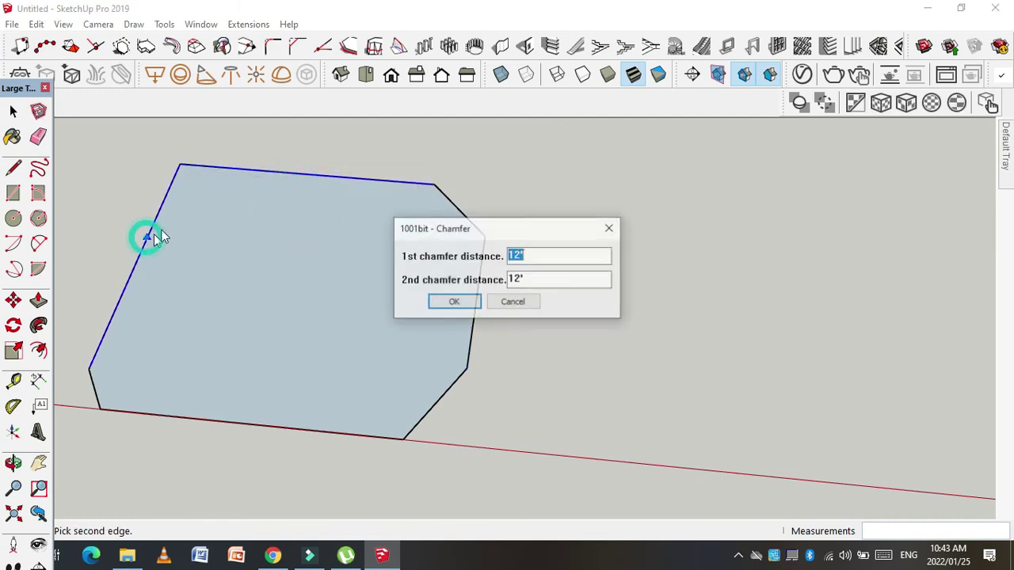
{"action": "left_click_drag", "start_coordinate": [447, 229], "coordinate": [247, 200]}
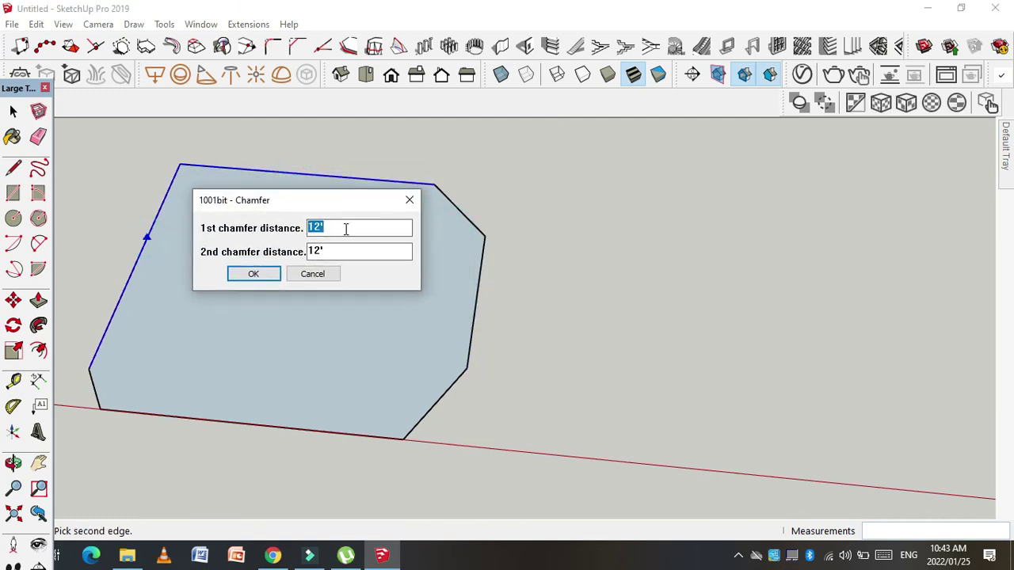
{"action": "left_click", "coordinate": [254, 274]}
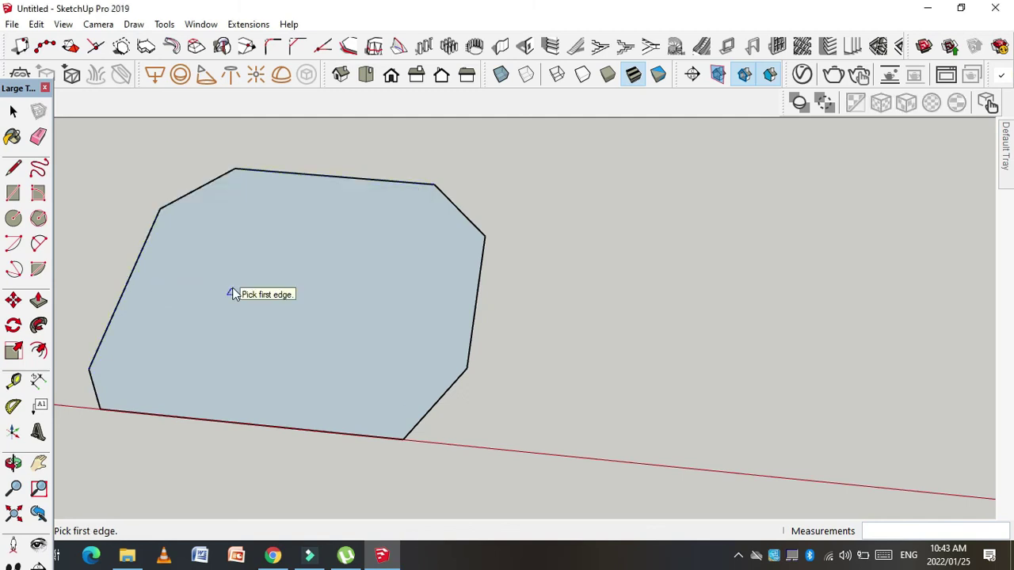
Zoom out to show both the filleted and chamfered faces and exit the chamfer tool.
{"action": "scroll", "coordinate": [537, 354], "scroll_direction": "down", "scroll_amount": 2}
{"action": "scroll", "coordinate": [537, 348], "scroll_direction": "down", "scroll_amount": 2}
{"action": "scroll", "coordinate": [515, 349], "scroll_direction": "down", "scroll_amount": 2}
{"action": "scroll", "coordinate": [513, 348], "scroll_direction": "up", "scroll_amount": 2}
{"action": "left_click", "coordinate": [13, 112]}
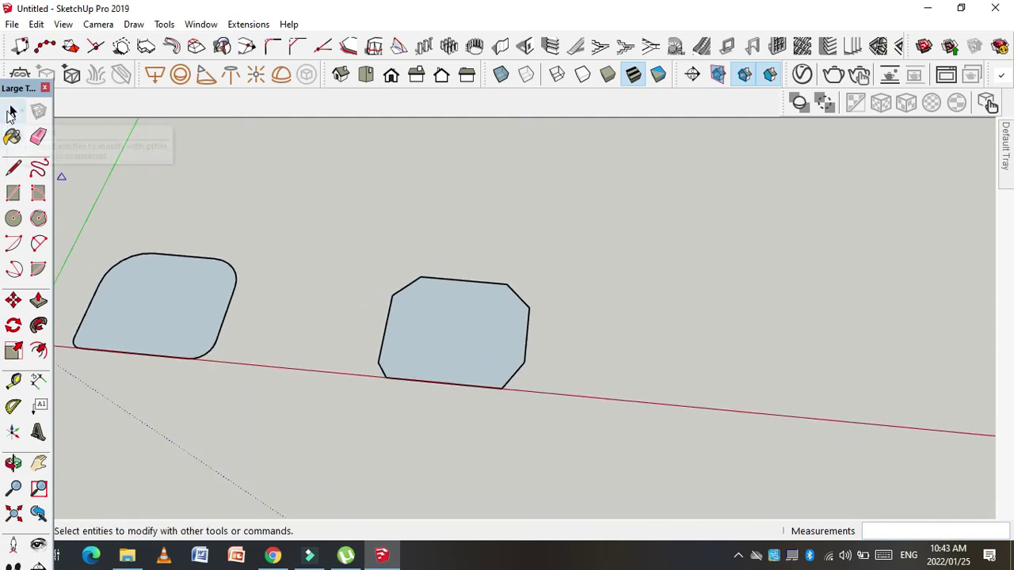
{"action": "scroll", "coordinate": [202, 313], "scroll_direction": "down", "scroll_amount": 1}
{"action": "scroll", "coordinate": [333, 341], "scroll_direction": "down", "scroll_amount": 2}
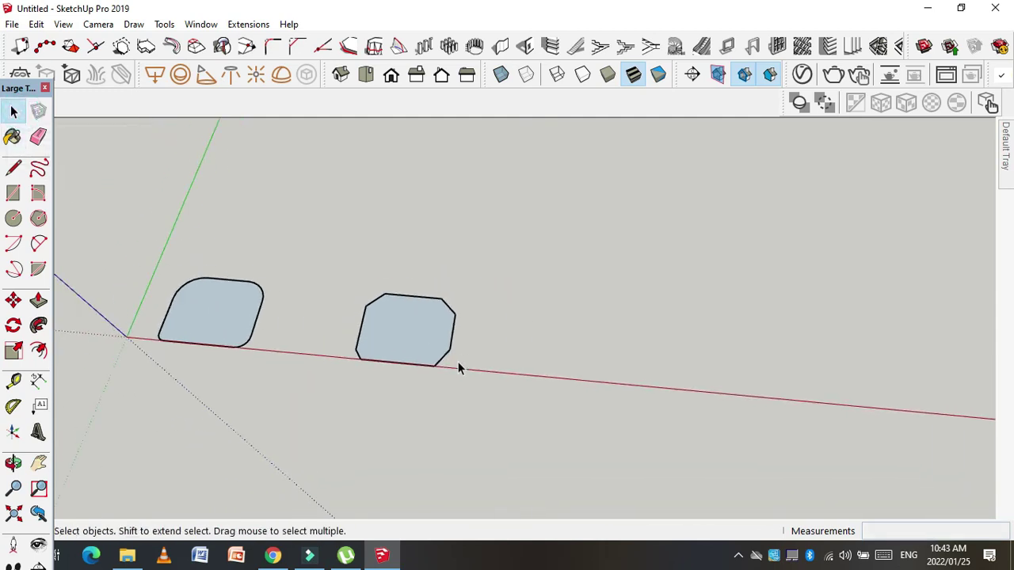